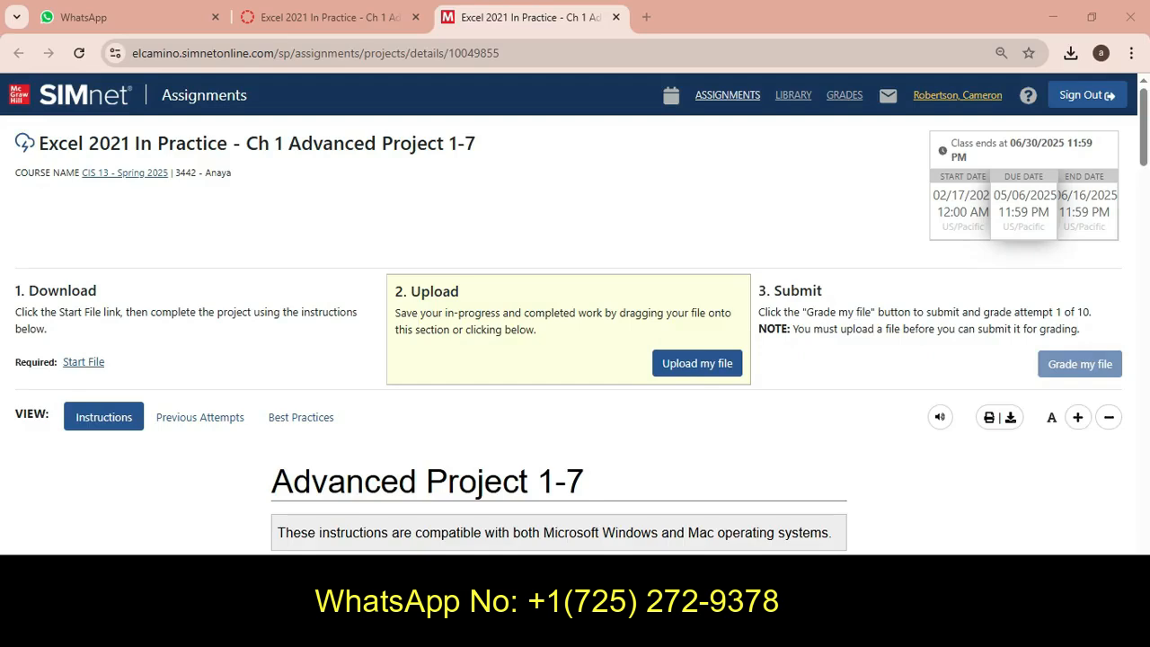
Read the project overview and the list of skills covered in the assignment instructions
drag(49, 144, 476, 144)
click(222, 237)
scroll(575, 324, down, 3)
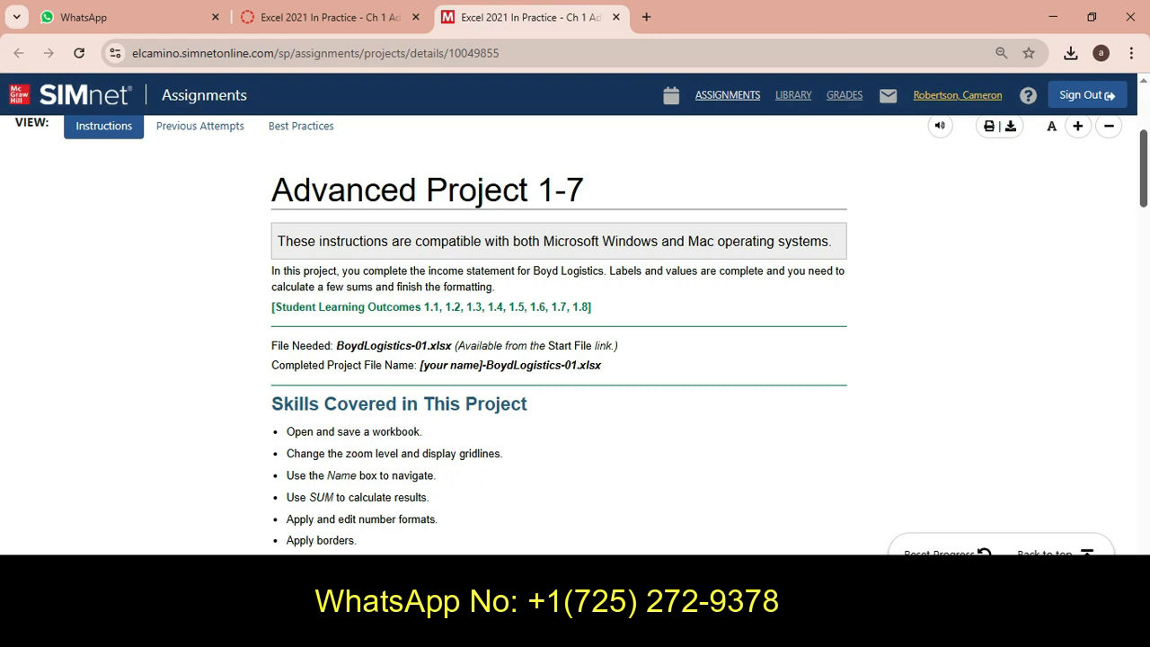
scroll(575, 333, down, 2)
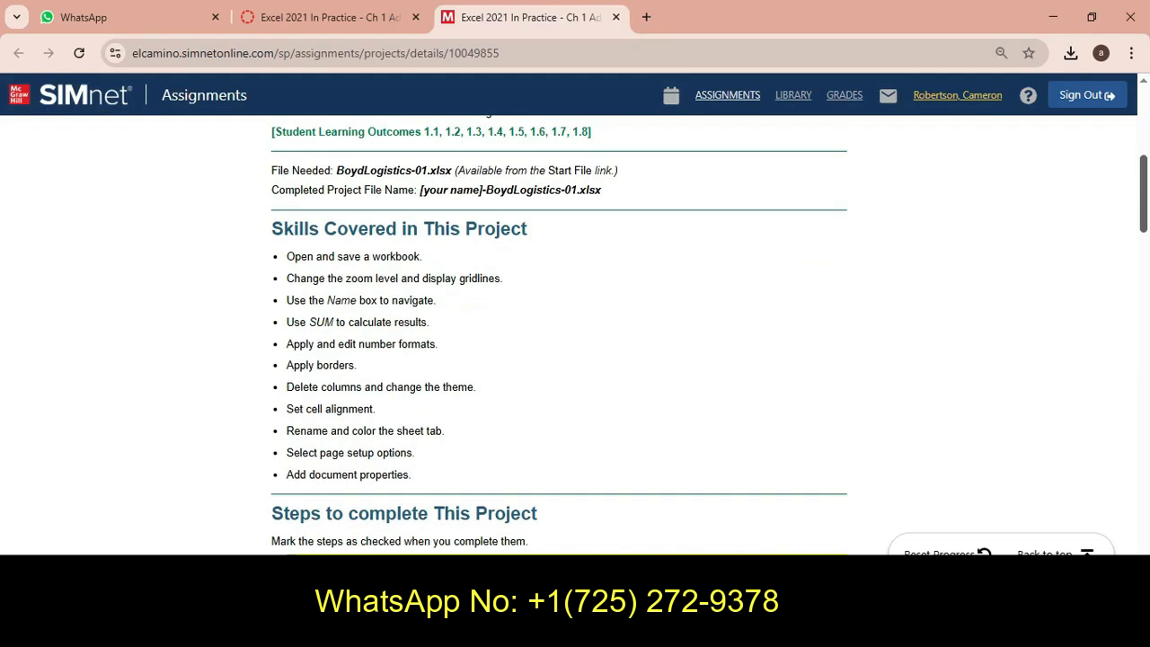
drag(286, 256, 411, 474)
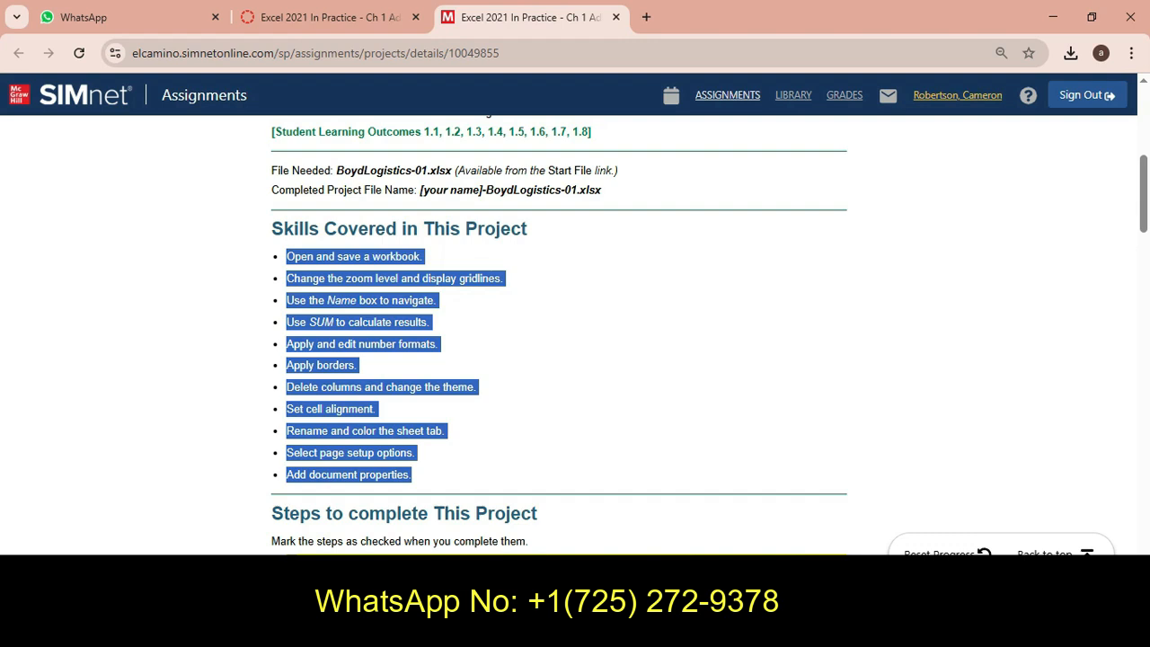
click(486, 322)
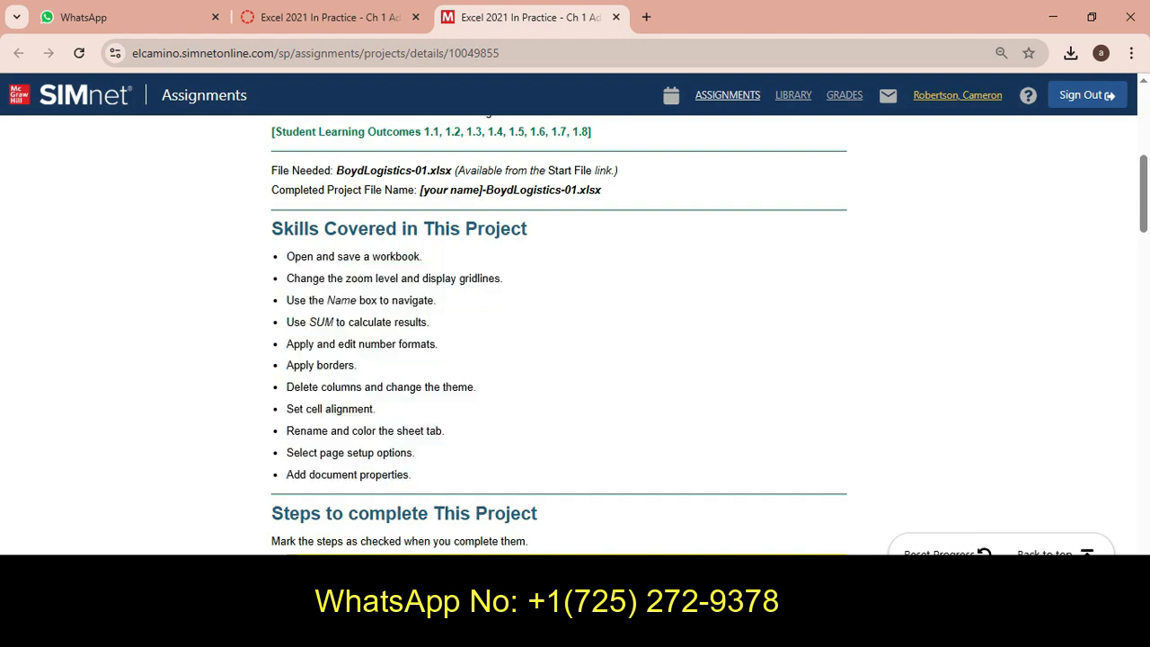
scroll(575, 338, down, 2)
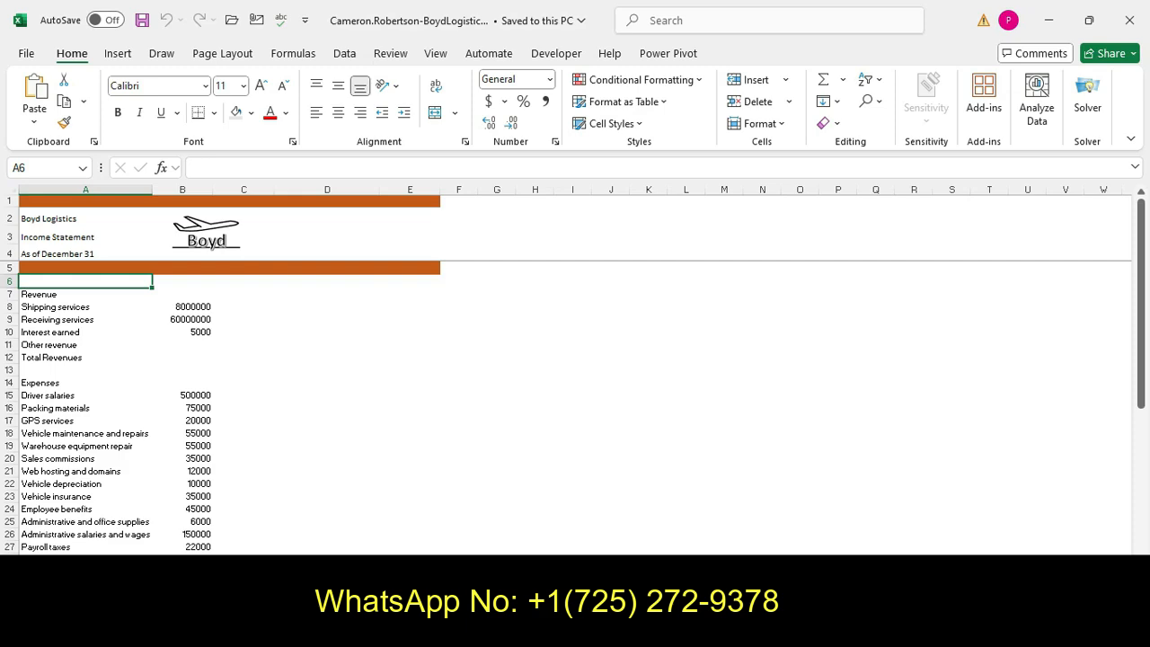
Read instruction steps 2 and 3 in the assignment's list of steps to complete
click(436, 628)
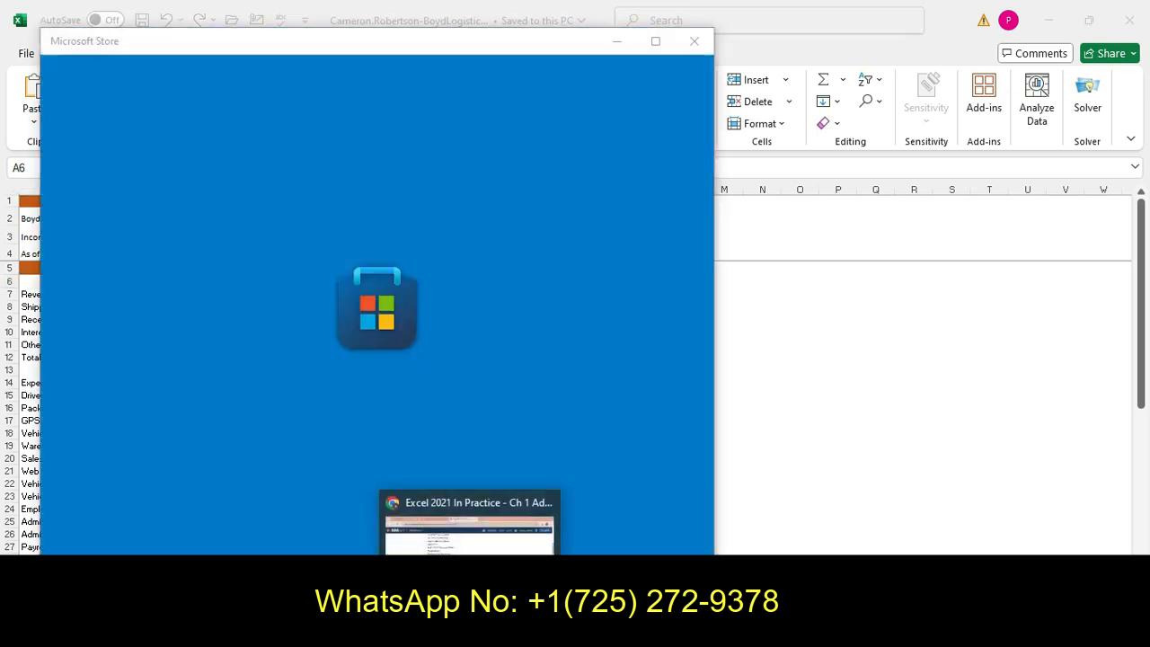
click(472, 628)
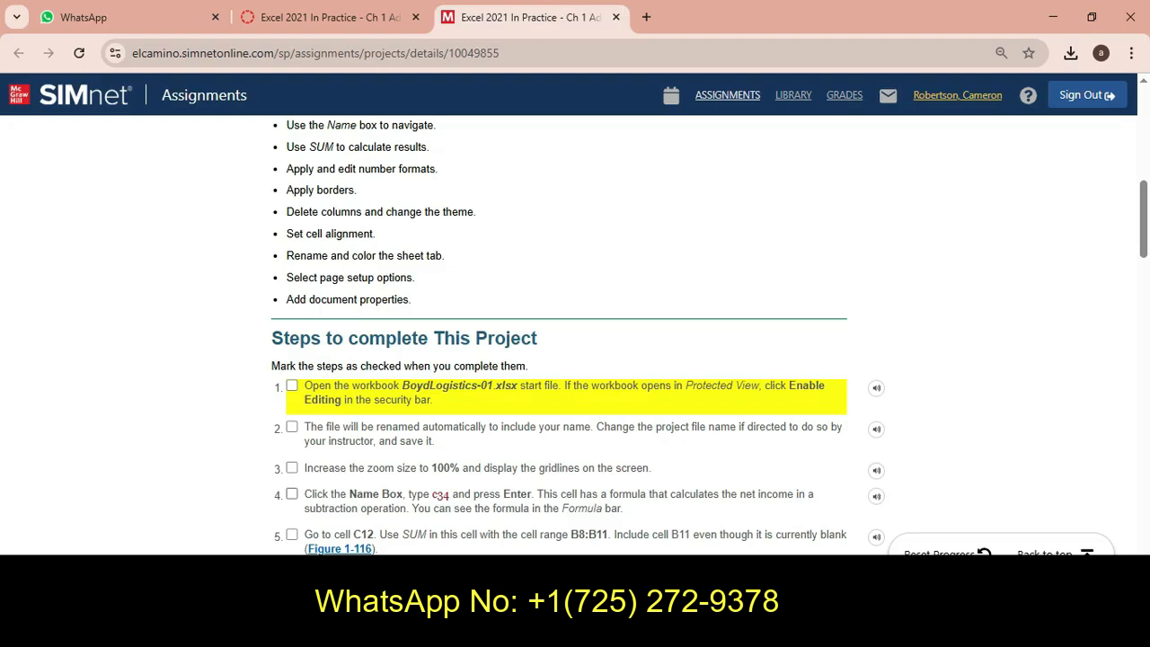
click(292, 427)
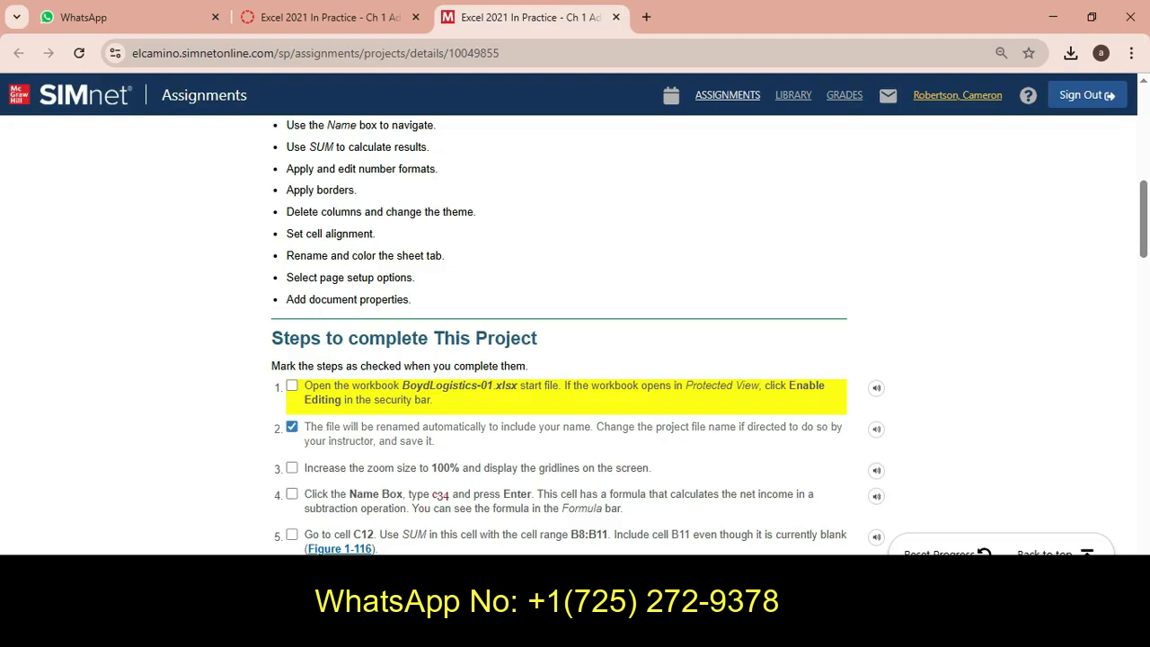
click(292, 427)
drag(304, 426, 435, 441)
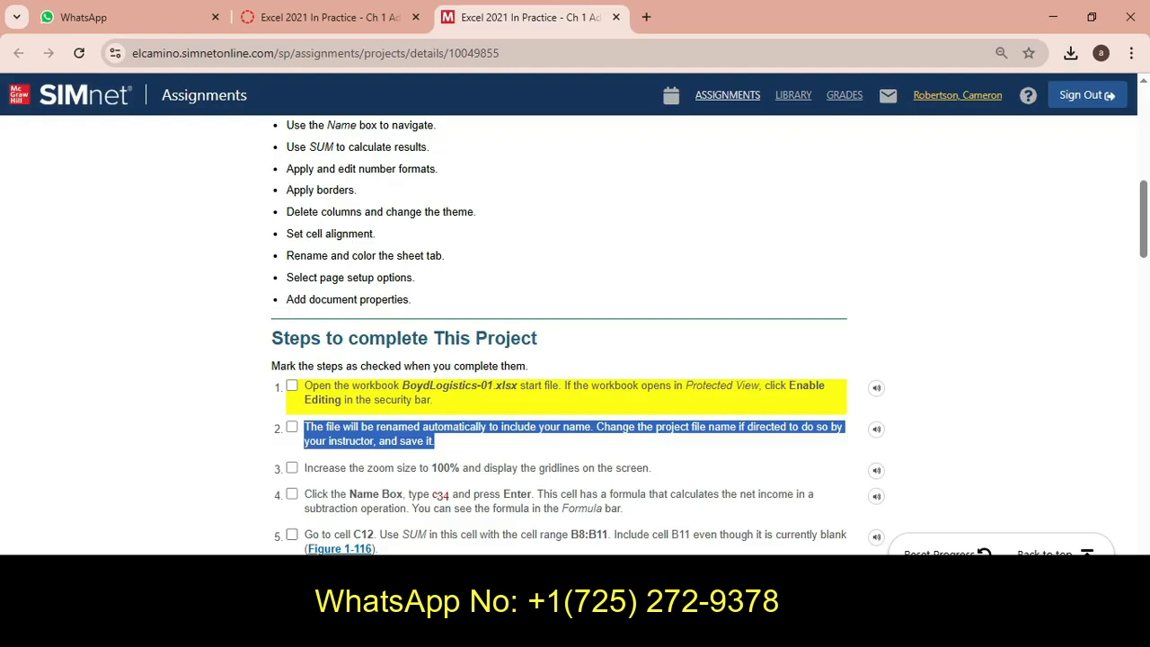
key(alt+Tab)
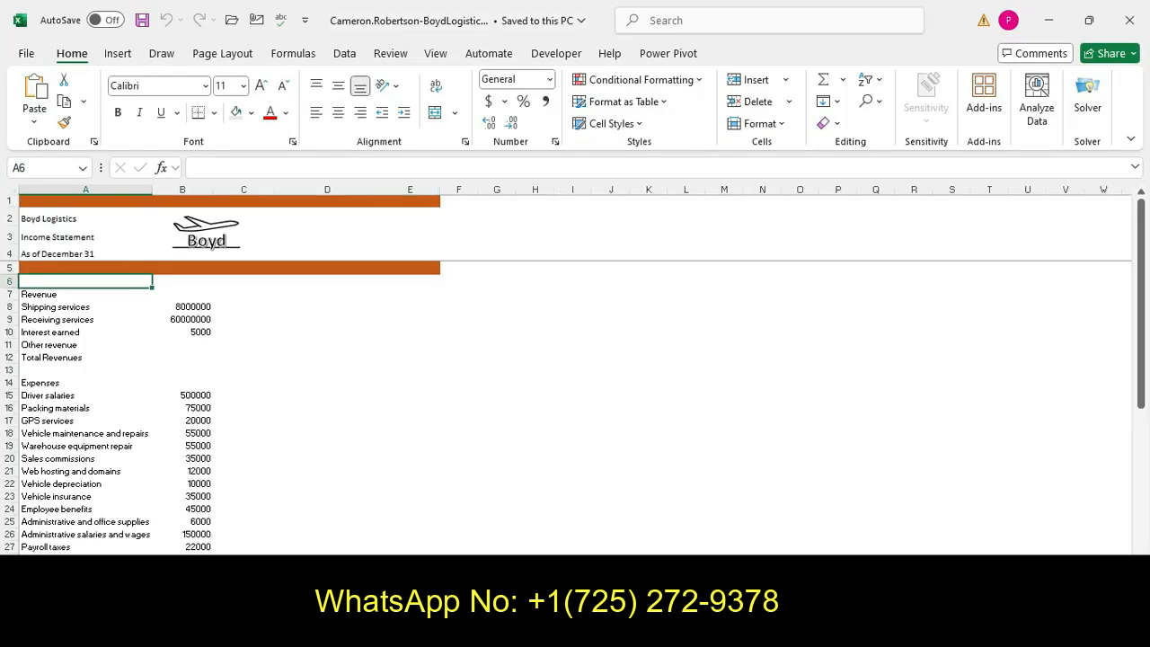
key(alt+Tab)
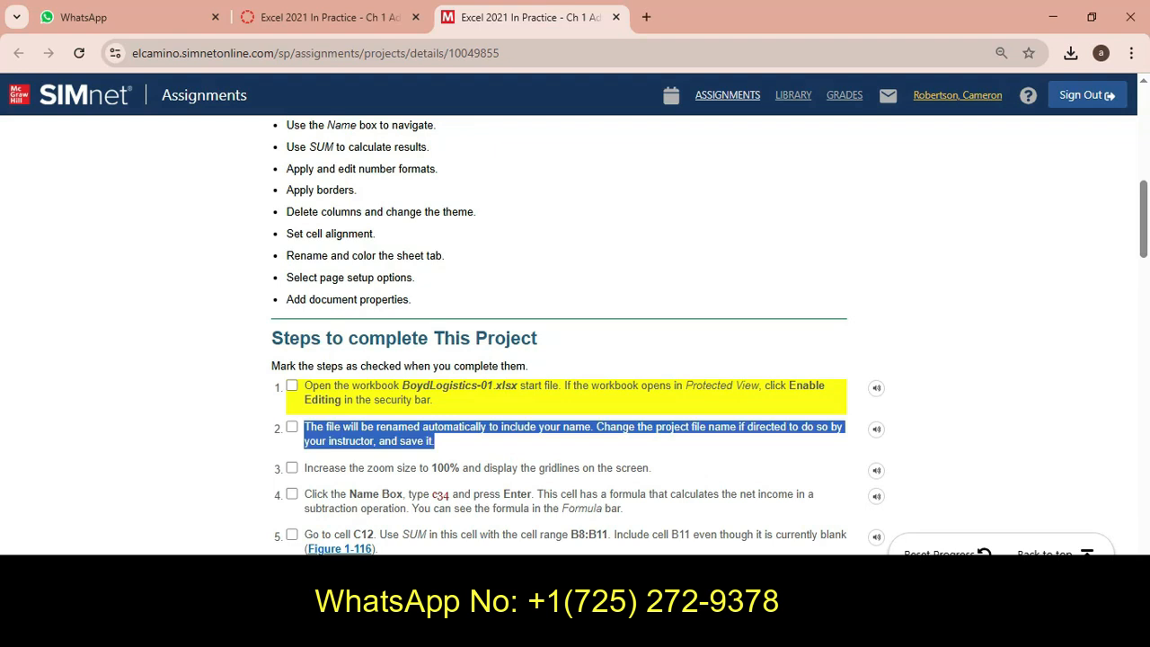
click(705, 471)
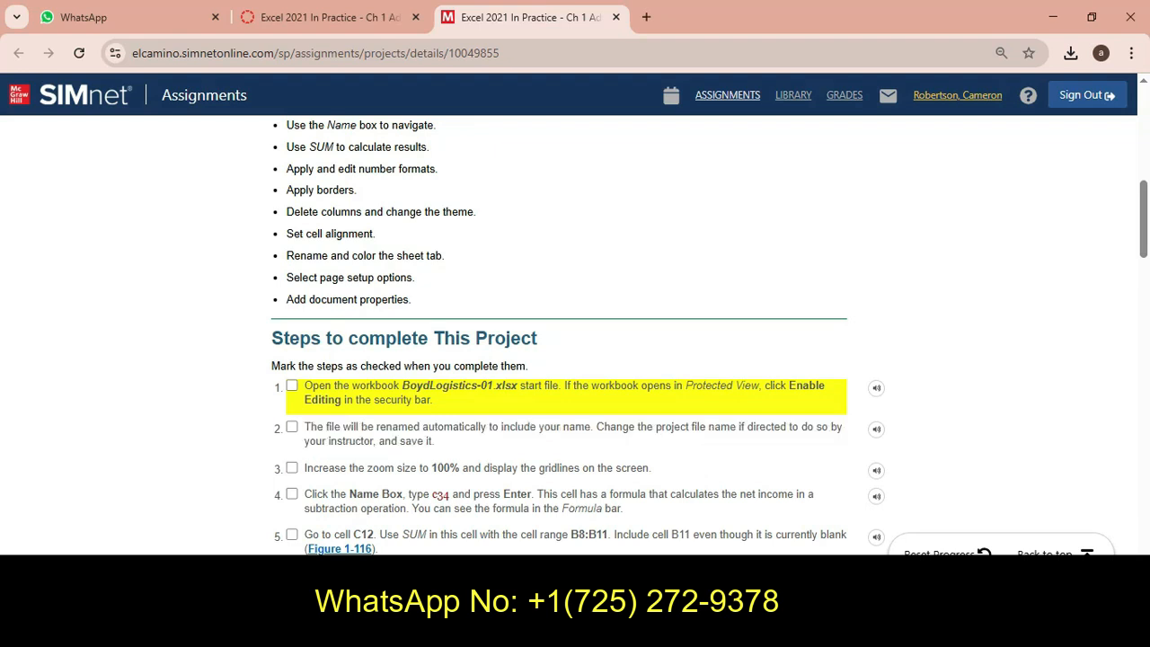
drag(303, 468, 652, 468)
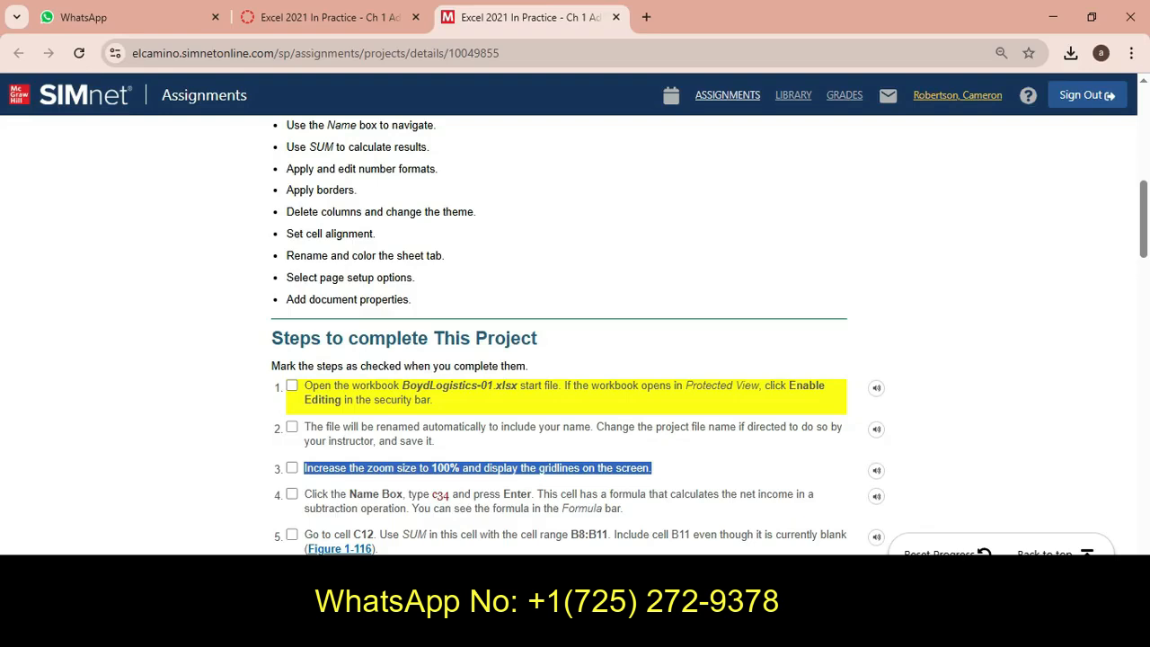
Switch to the workbook and zoom the worksheet to 100%
key(alt+Tab)
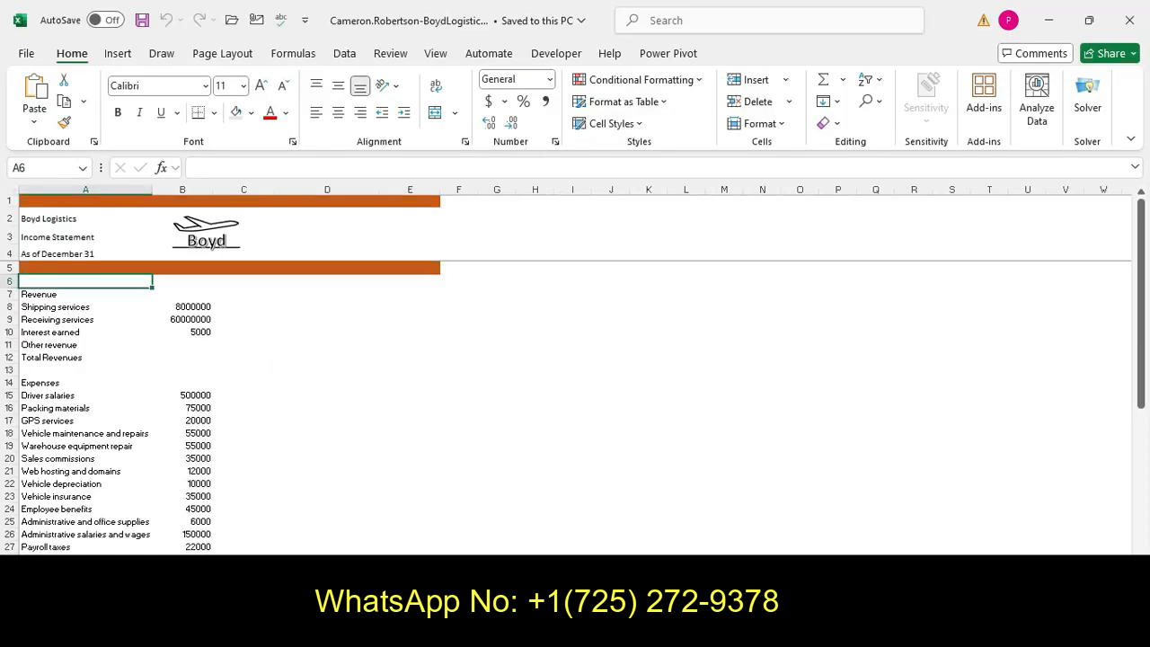
key(ctrl+alt+equal)
key(ctrl+alt+equal)
key(ctrl+alt+equal)
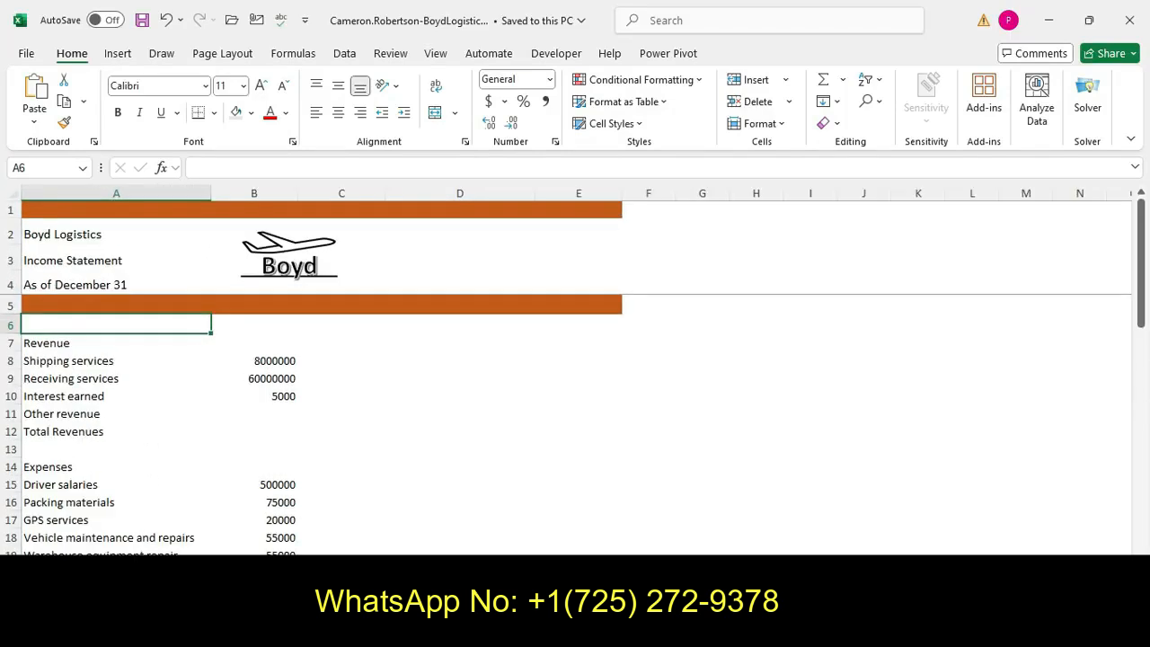
Display the gridlines on the worksheet
click(222, 53)
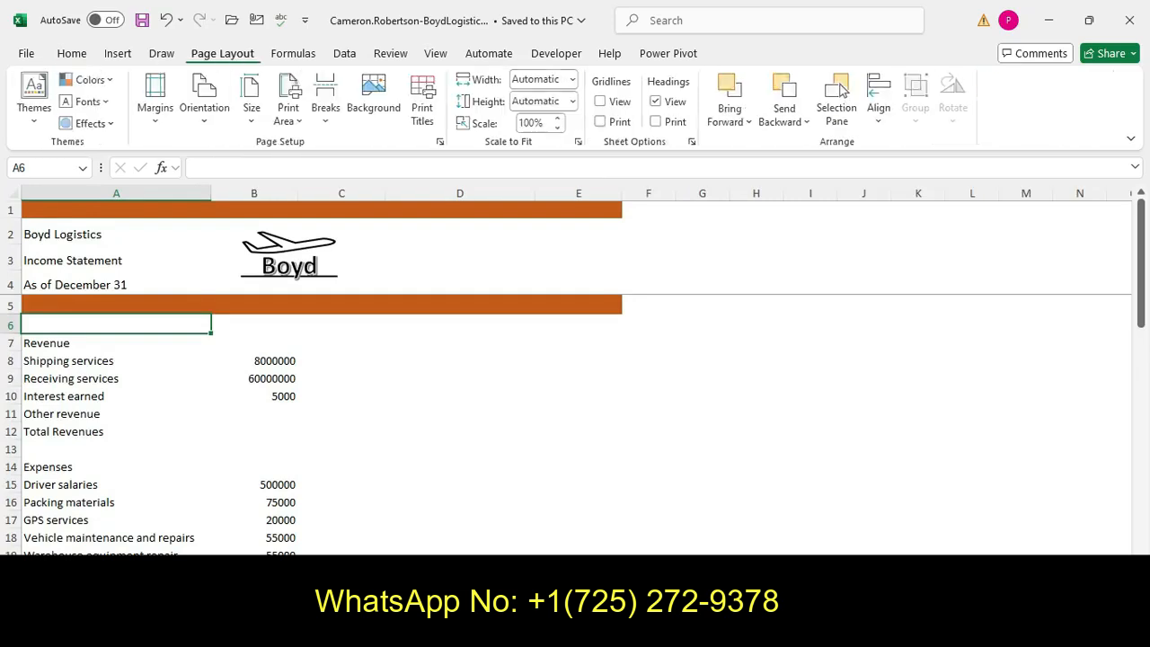
click(436, 53)
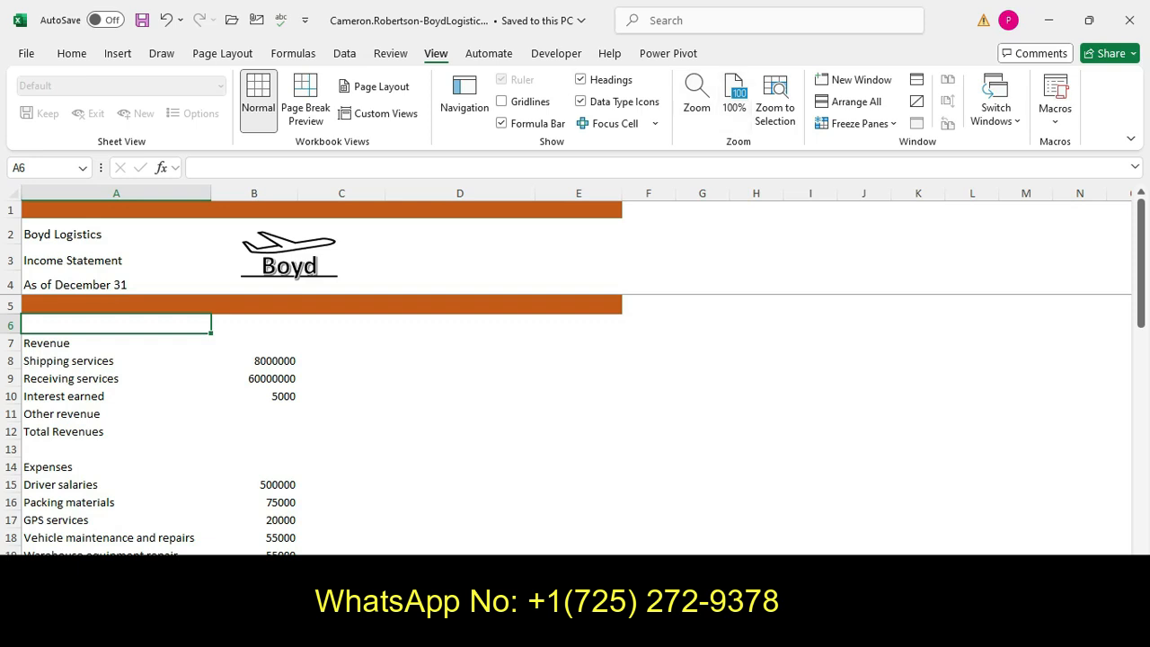
key(alt+Tab)
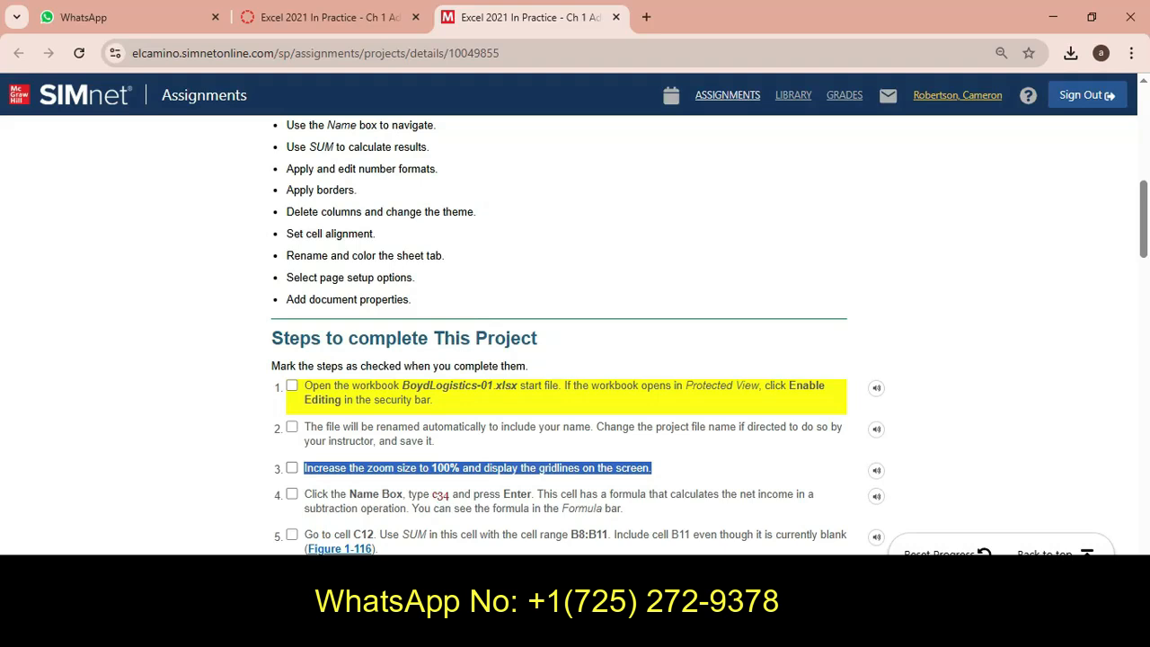
key(alt+Tab)
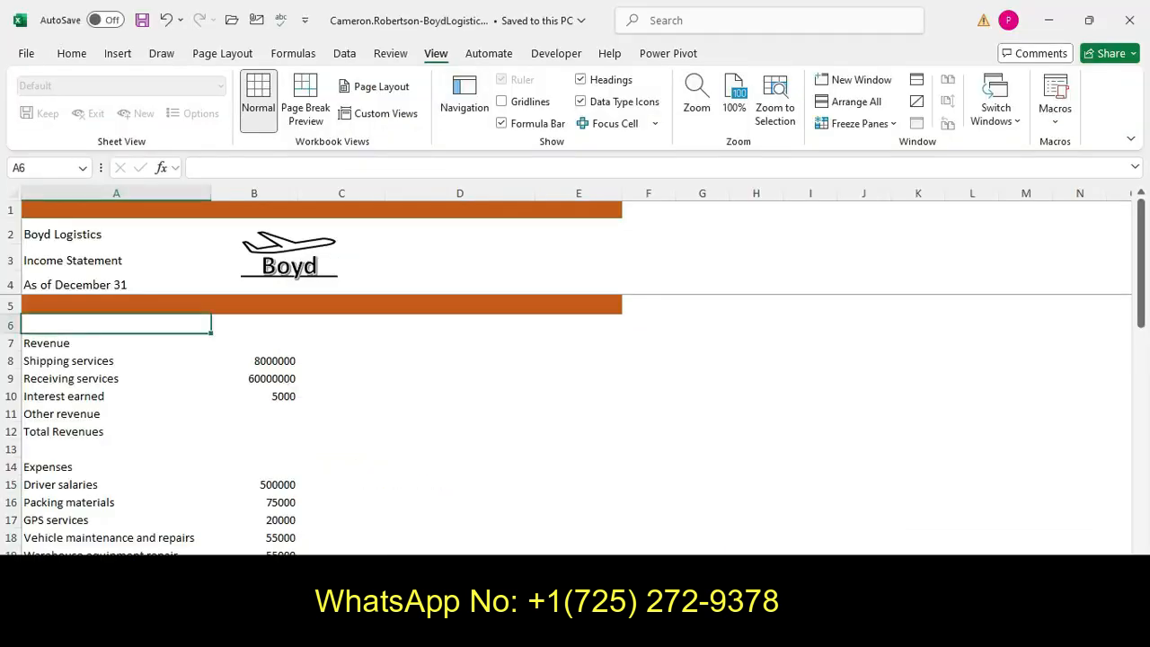
click(502, 102)
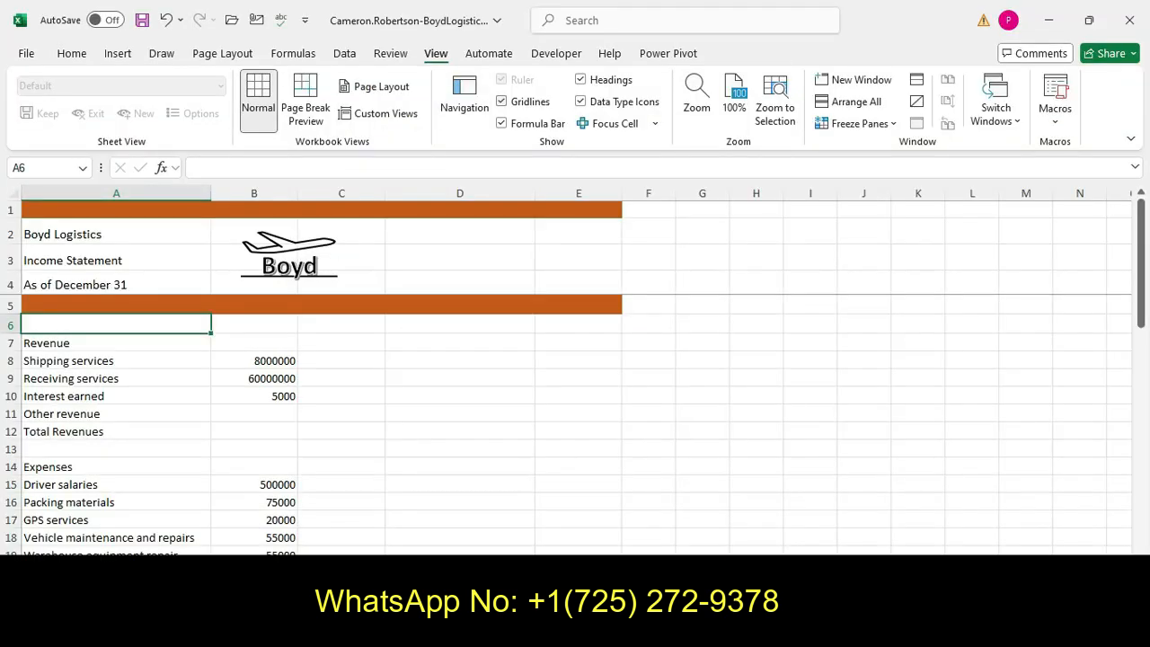
Read instruction step 4 in the assignment, then return to the workbook
key(alt+Tab)
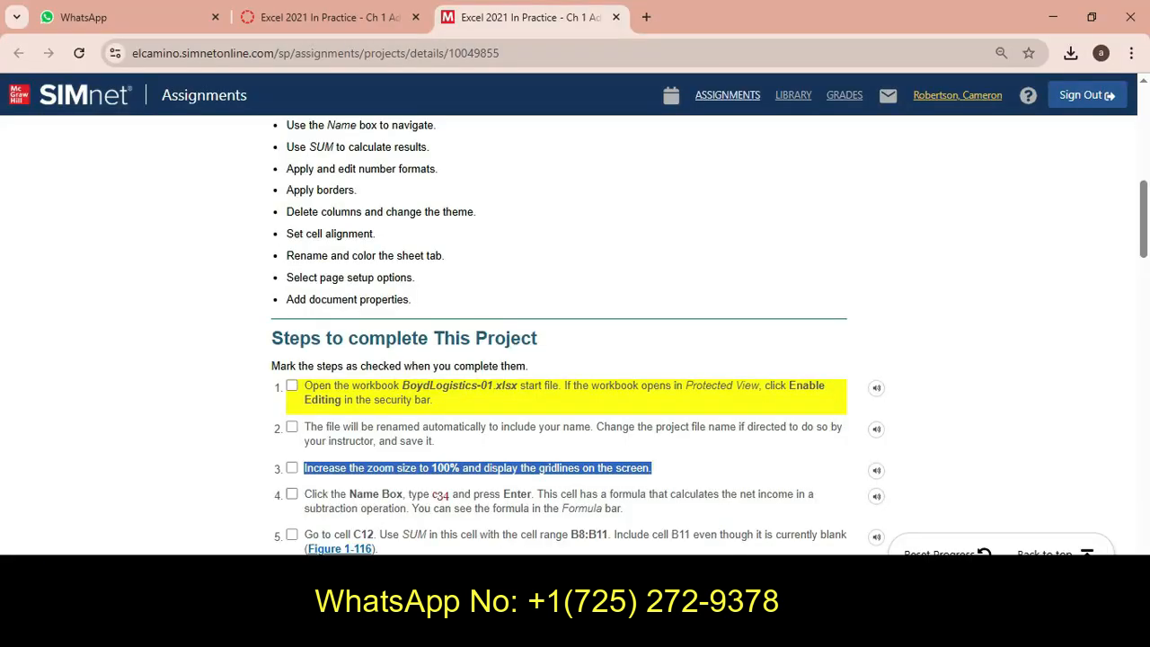
scroll(575, 338, down, 2)
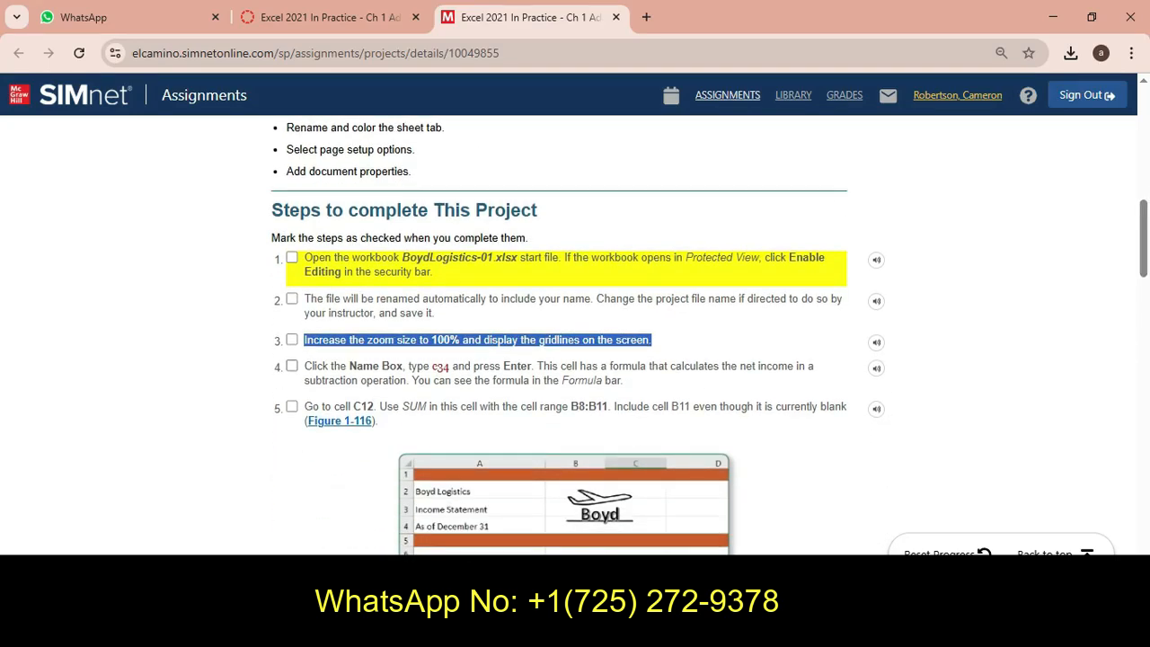
drag(305, 366, 630, 383)
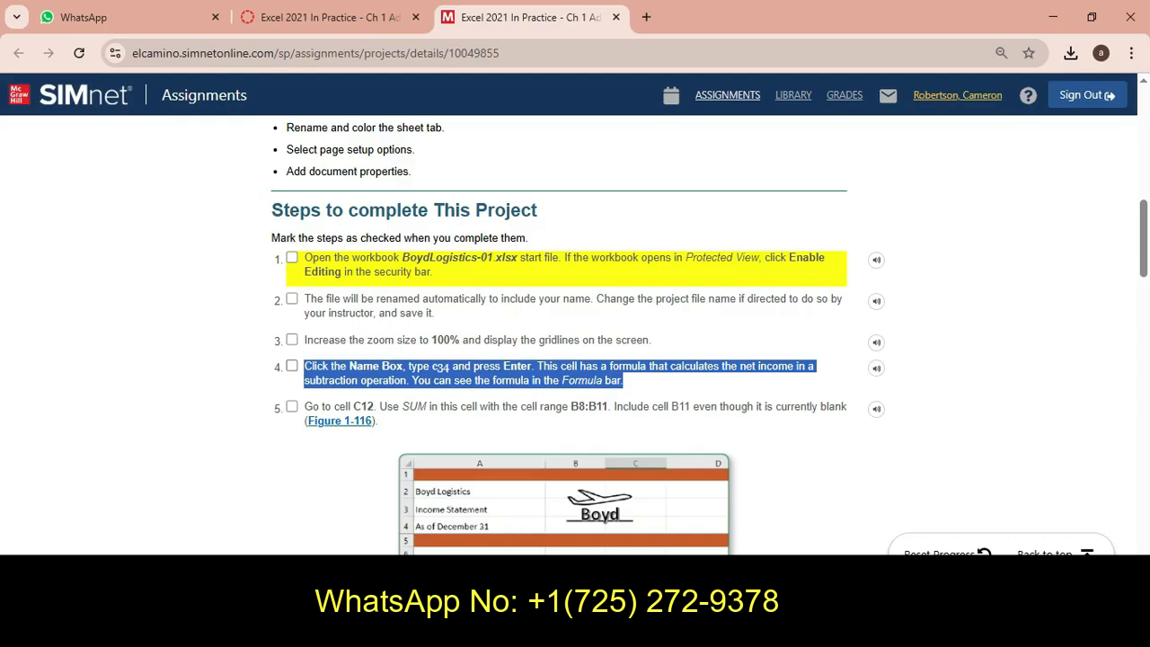
click(514, 631)
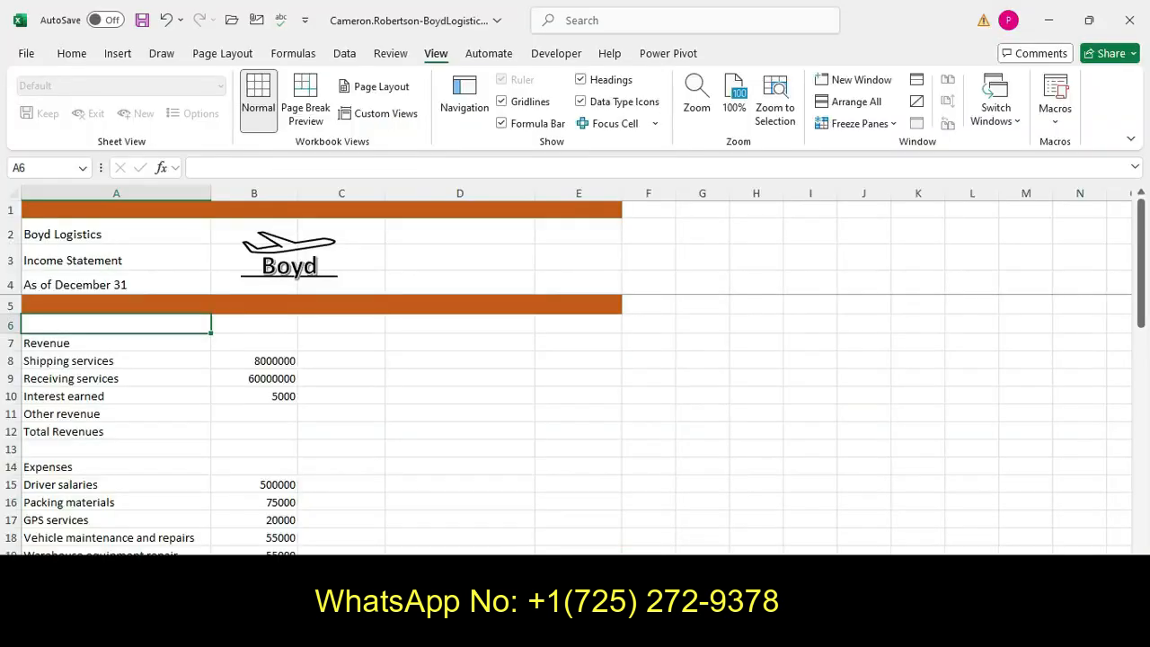
Go to cell C34 using the Name Box and inspect its formula in the formula bar
click(48, 168)
text(C34)
key(Return)
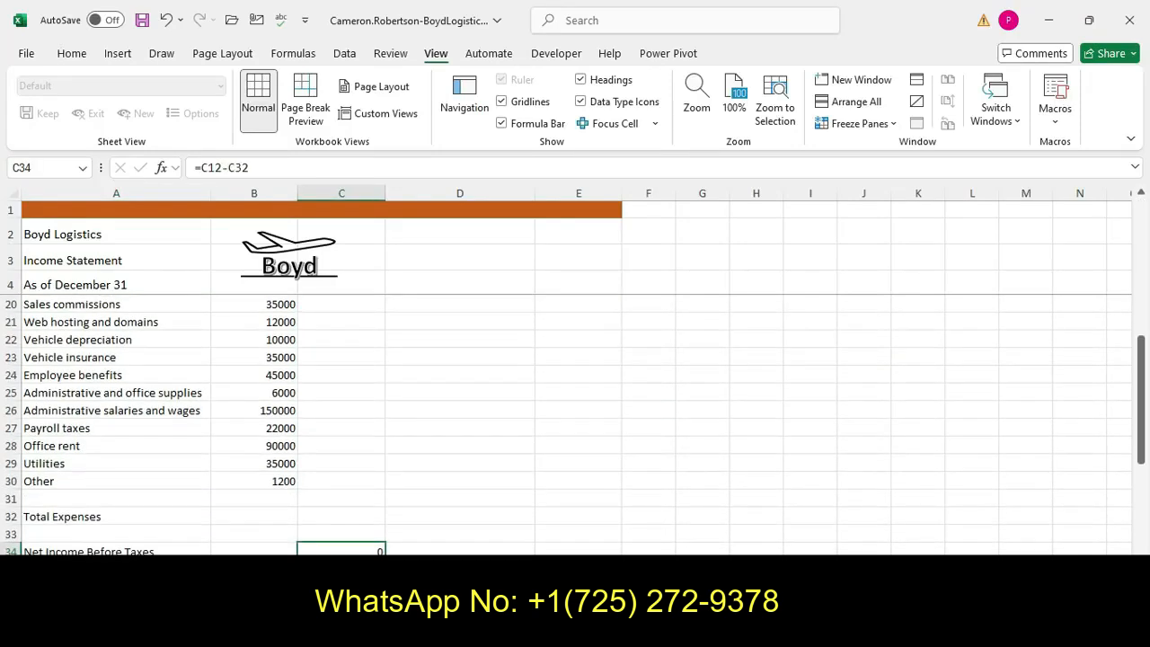
click(72, 53)
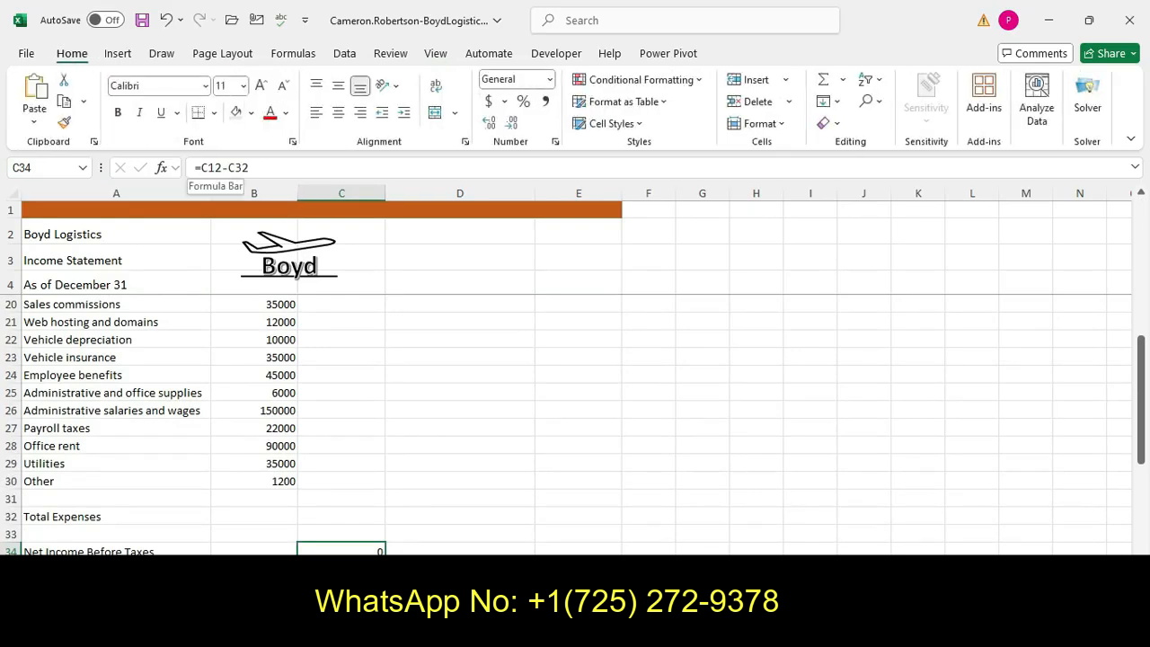
drag(195, 167, 250, 167)
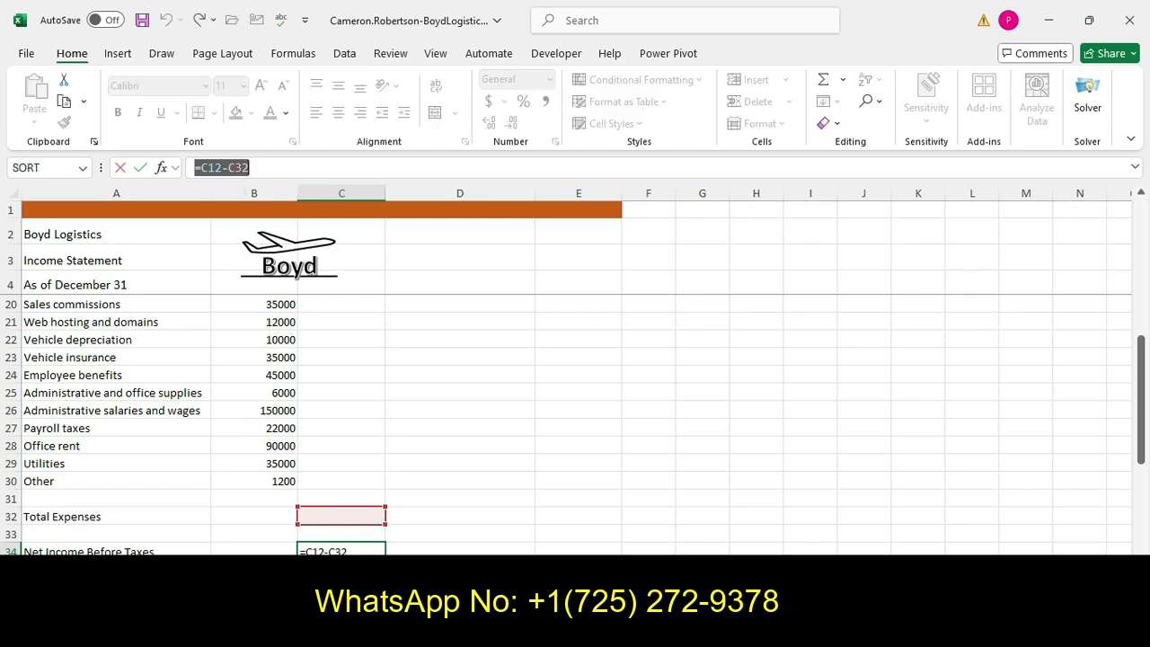
Read instruction step 5 and its figure about summing B8:B11 in cell C12
key(alt+Tab)
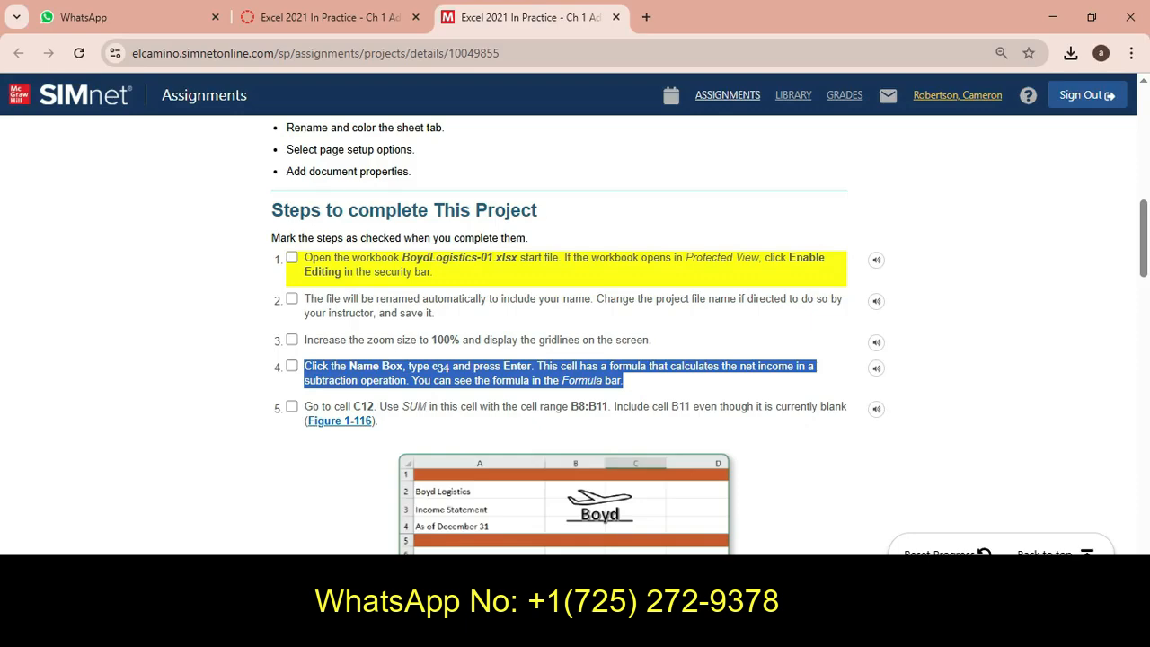
key(alt+Tab)
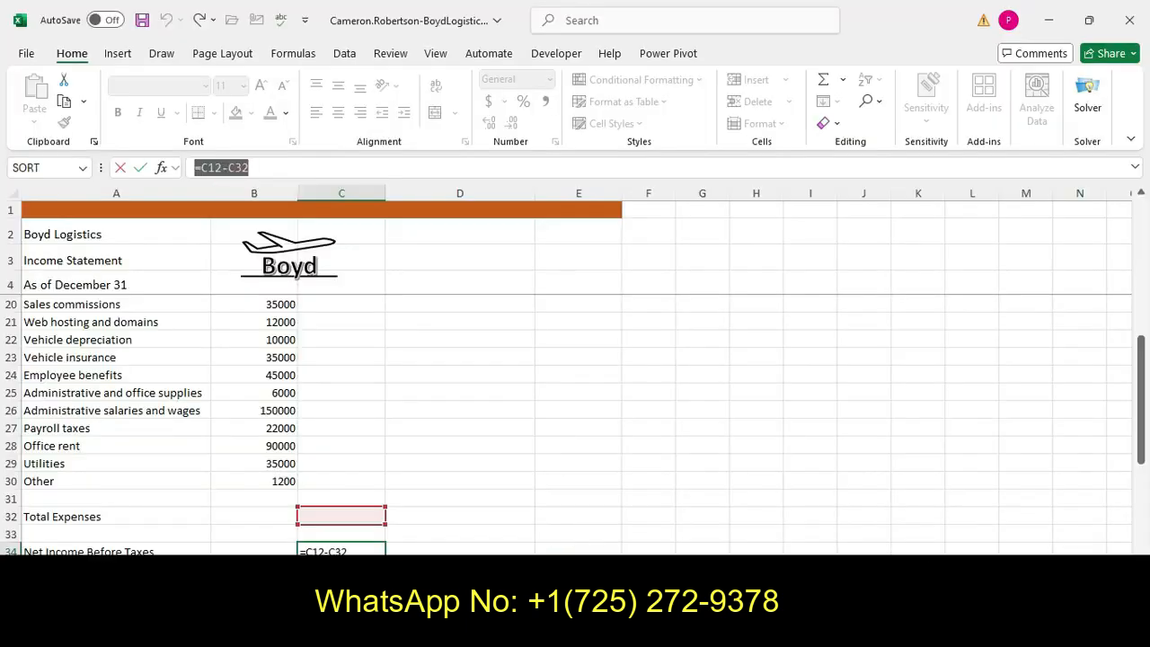
key(alt+Tab)
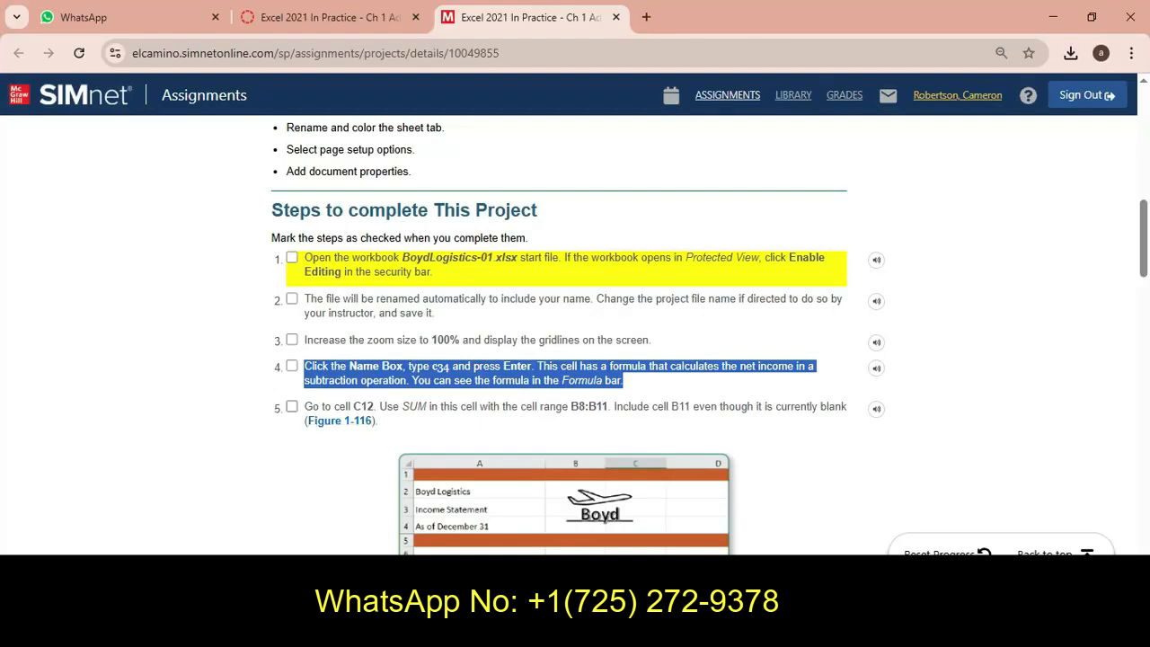
click(382, 422)
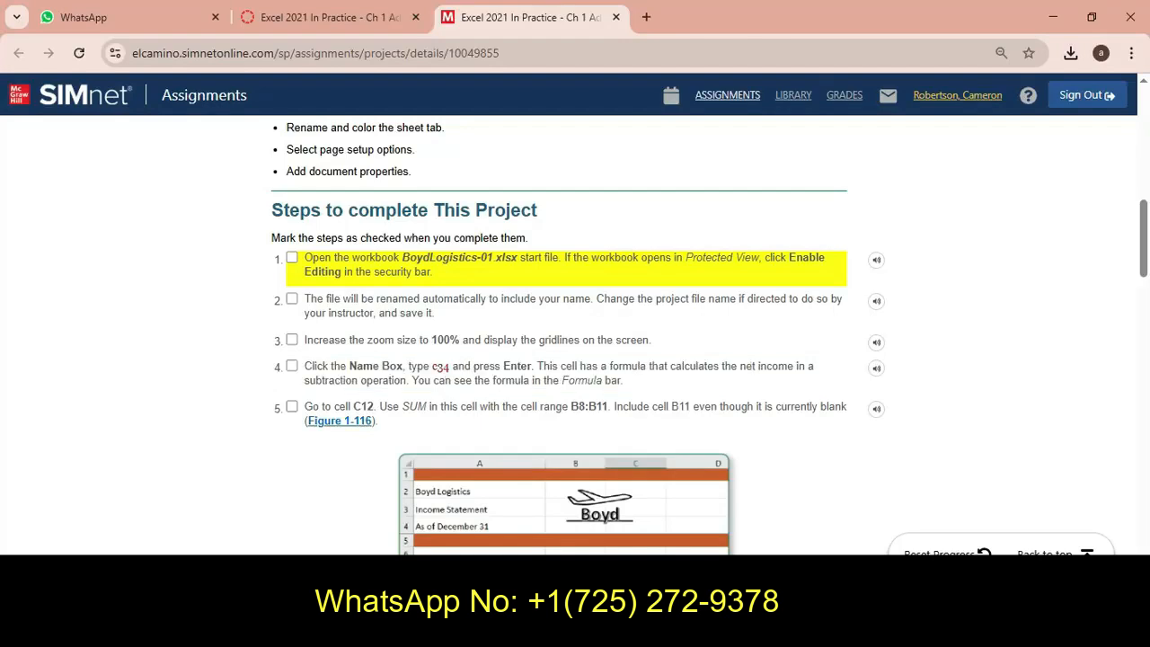
mouse_move(305, 406)
mouse_down()
mouse_move(847, 406)
mouse_move(305, 408)
mouse_up()
click(847, 409)
click(360, 408)
drag(854, 407, 842, 407)
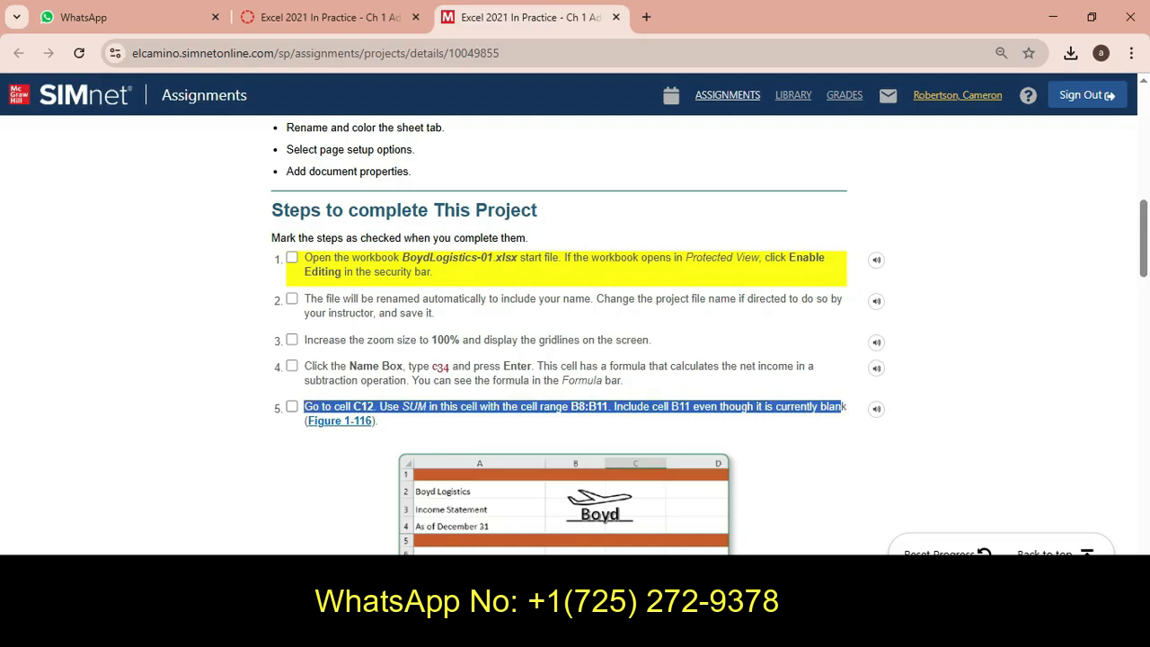
scroll(576, 360, down, 2)
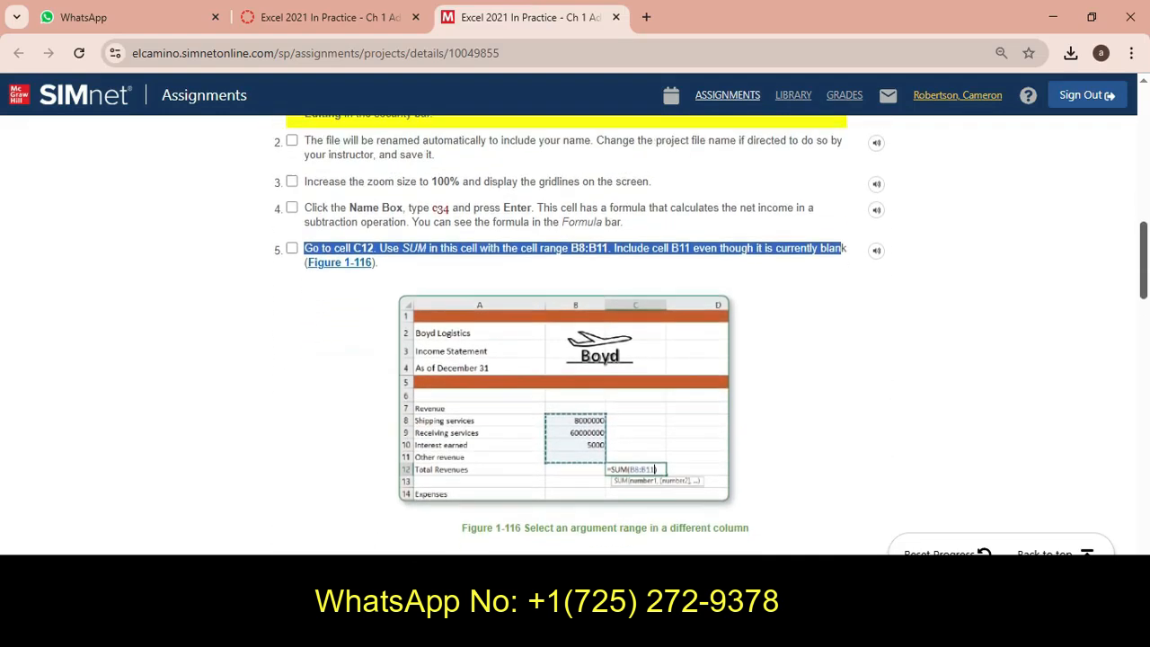
scroll(576, 359, up, 1)
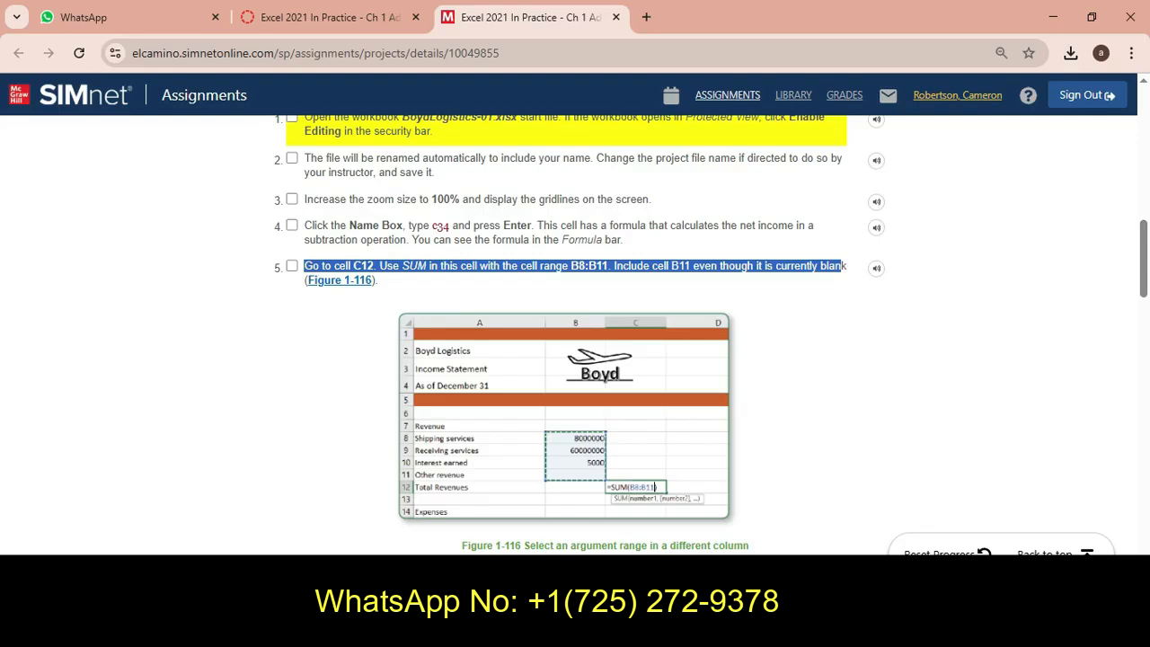
key(alt+Tab)
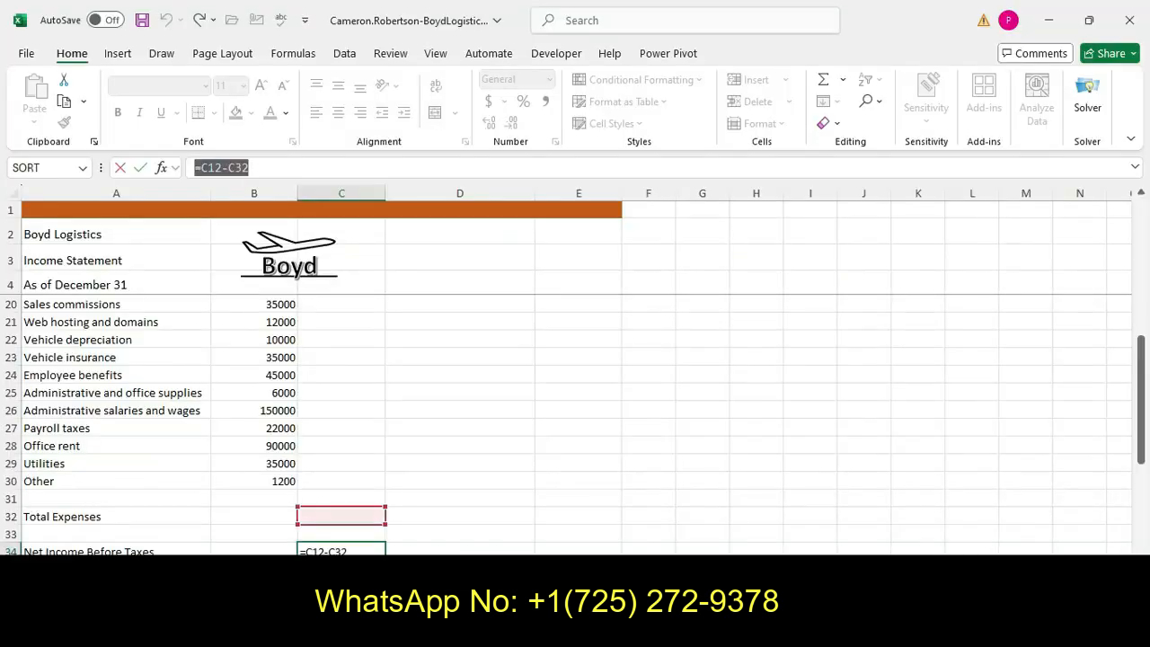
drag(1141, 409, 1141, 269)
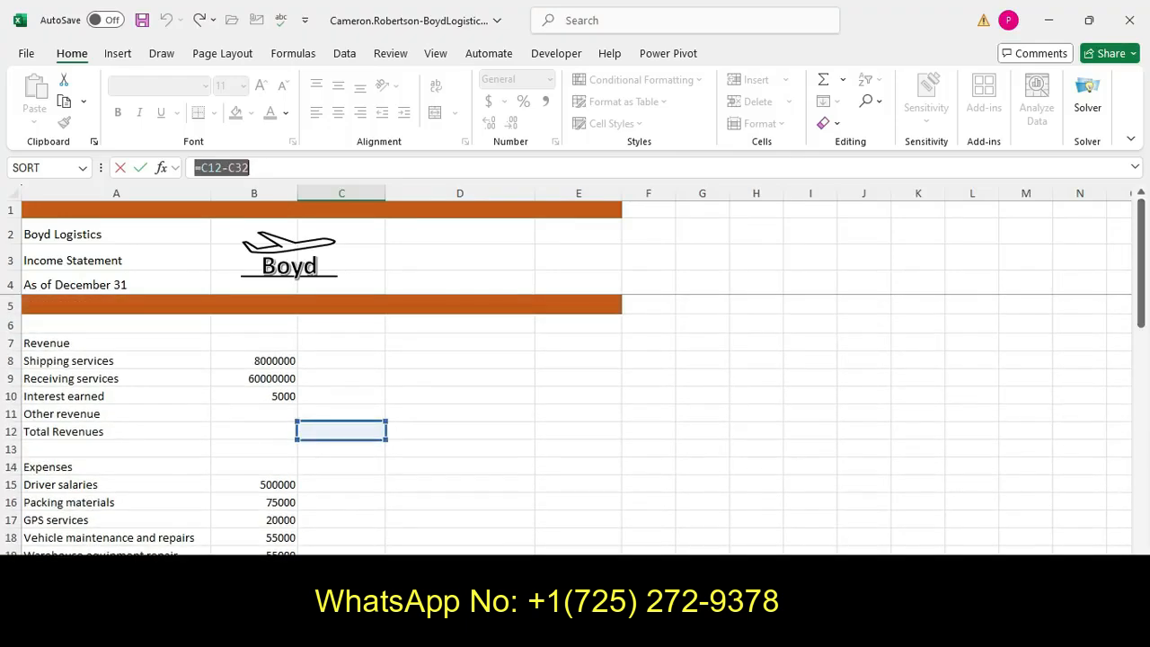
click(342, 432)
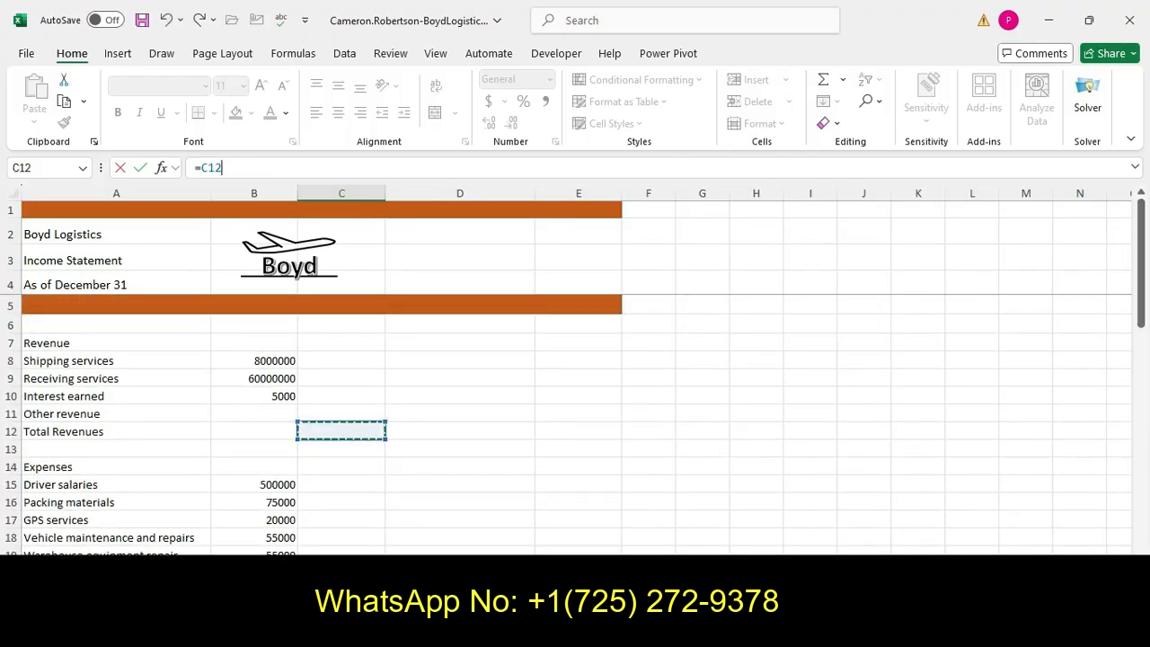
key(BackSpace)
key(BackSpace)
key(BackSpace)
key(BackSpace)
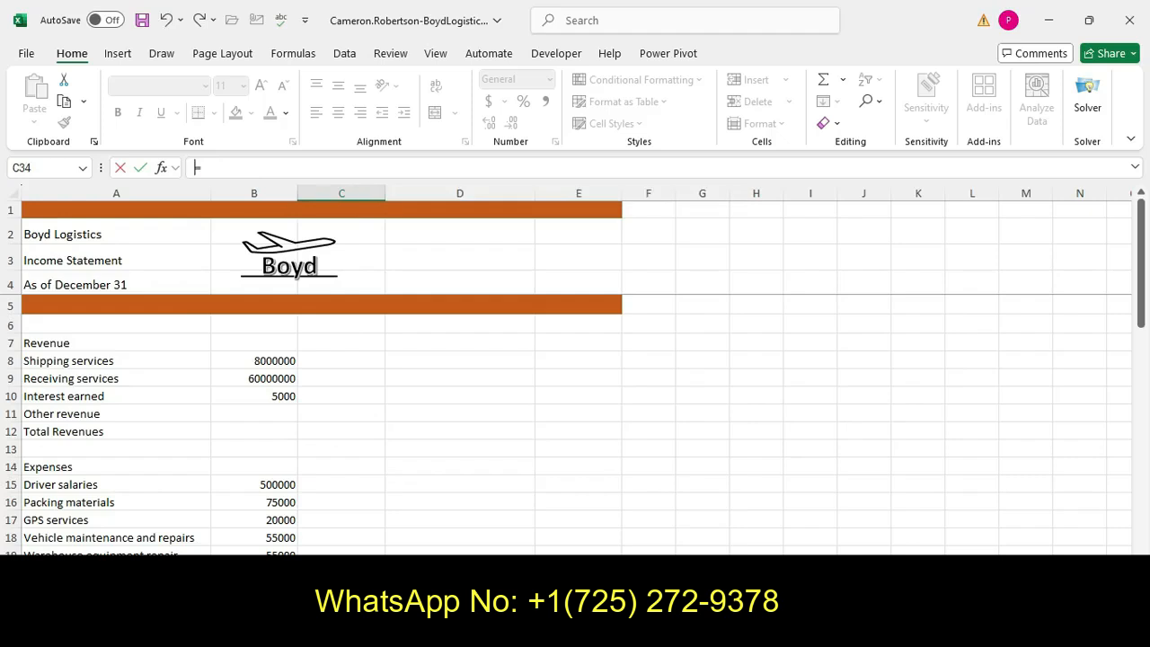
click(342, 449)
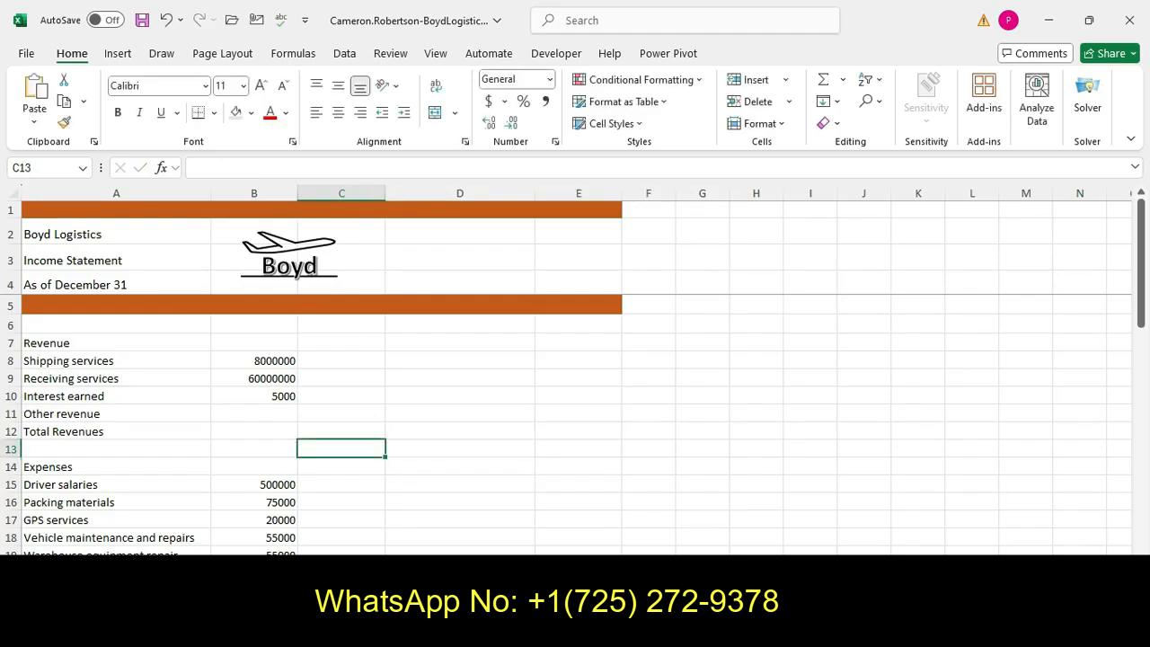
key(ctrl+z)
click(460, 393)
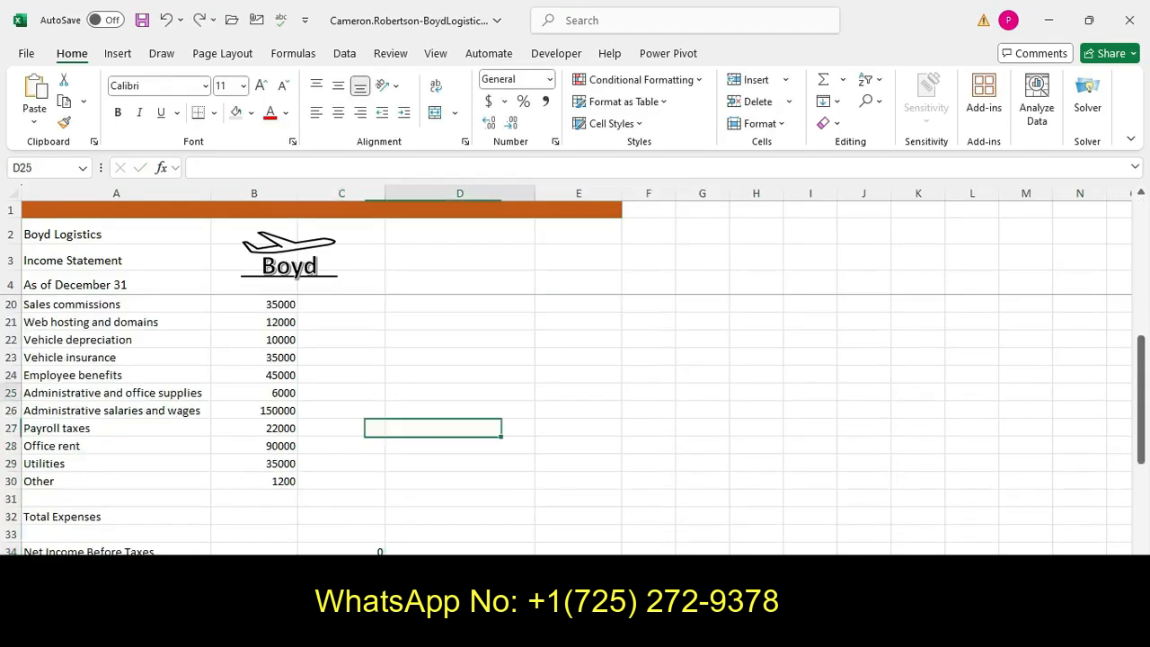
Enter a SUM formula in cell C12 that totals the revenue range B8:B11
drag(1142, 446, 1141, 308)
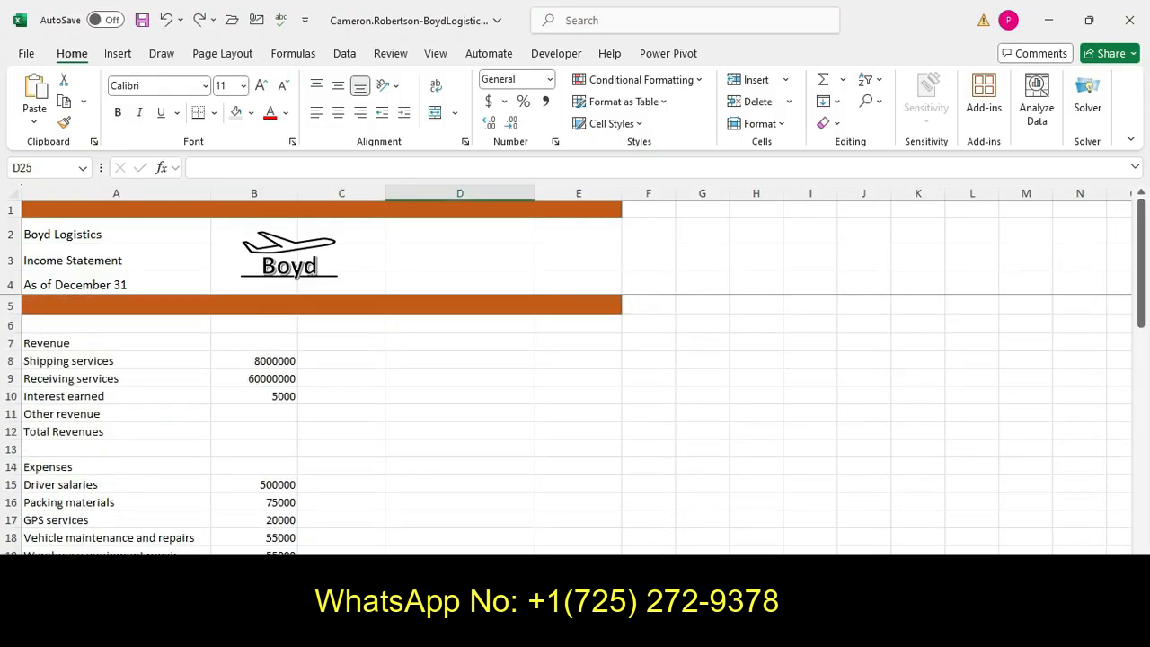
click(341, 449)
click(342, 432)
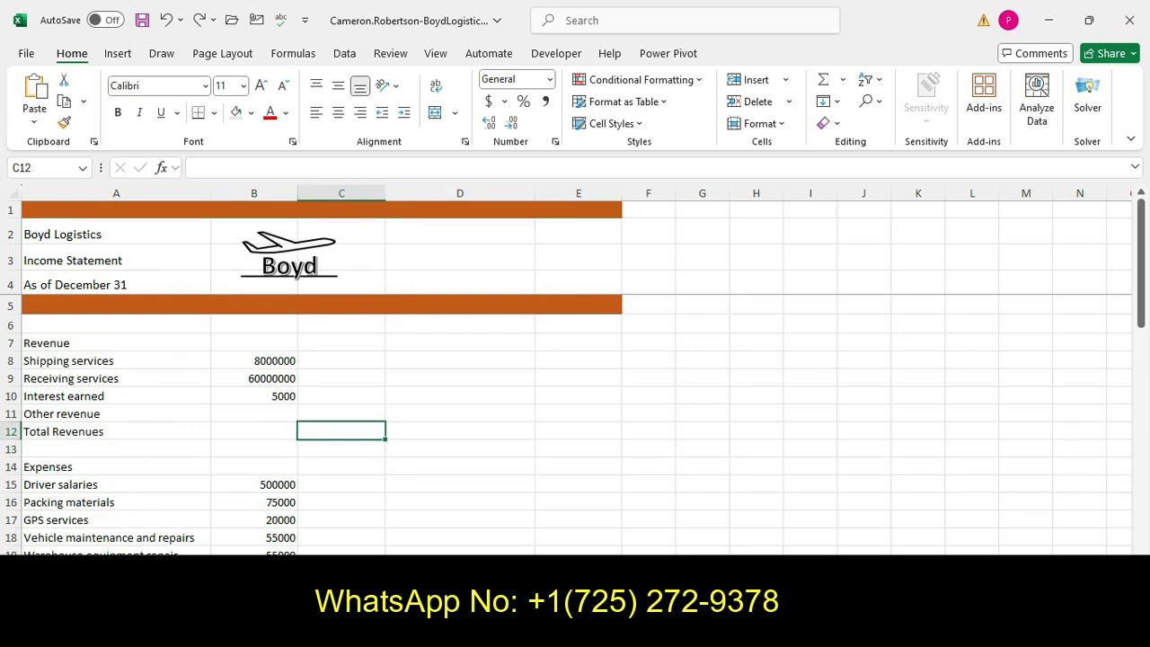
text(=sum)
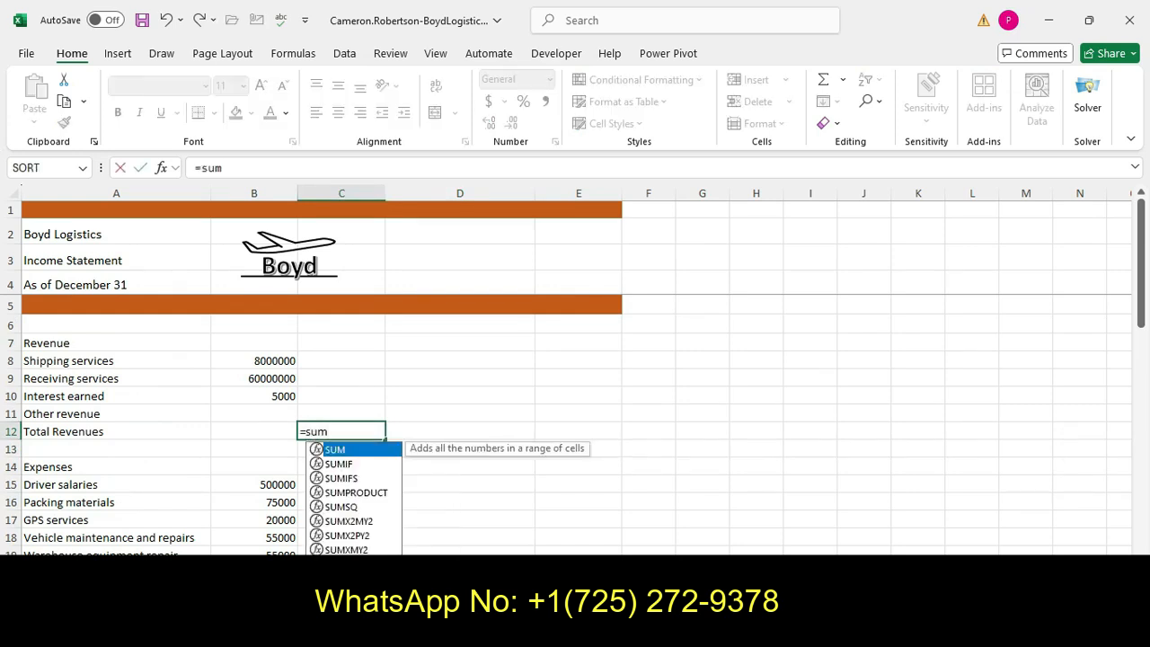
key(Tab)
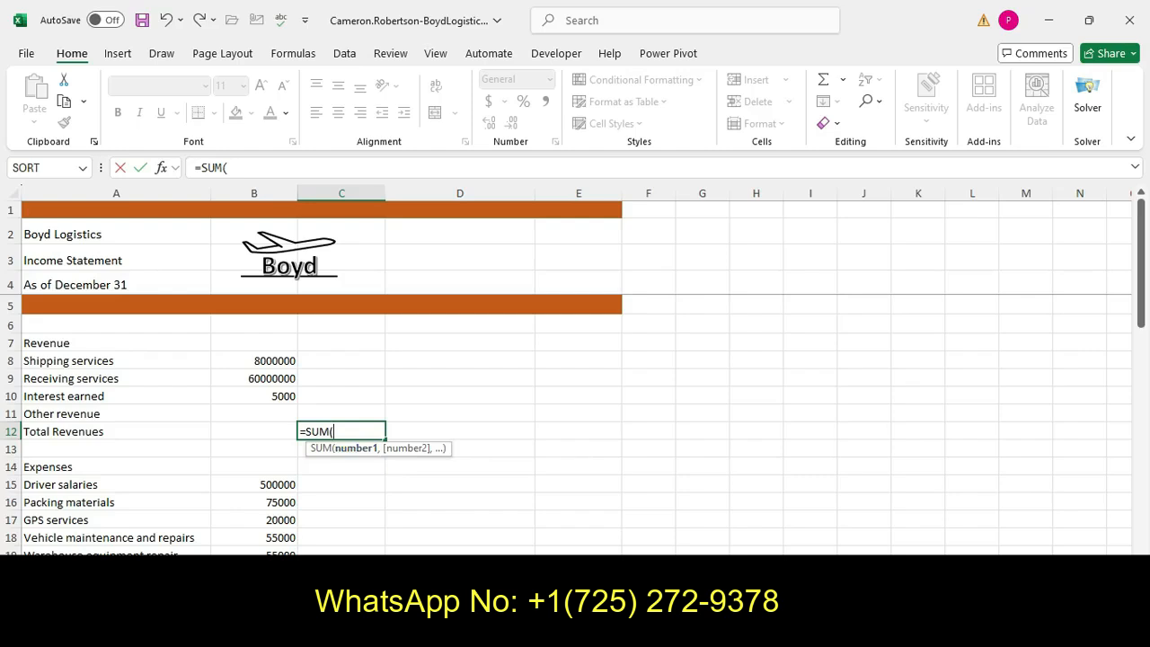
drag(270, 360, 270, 413)
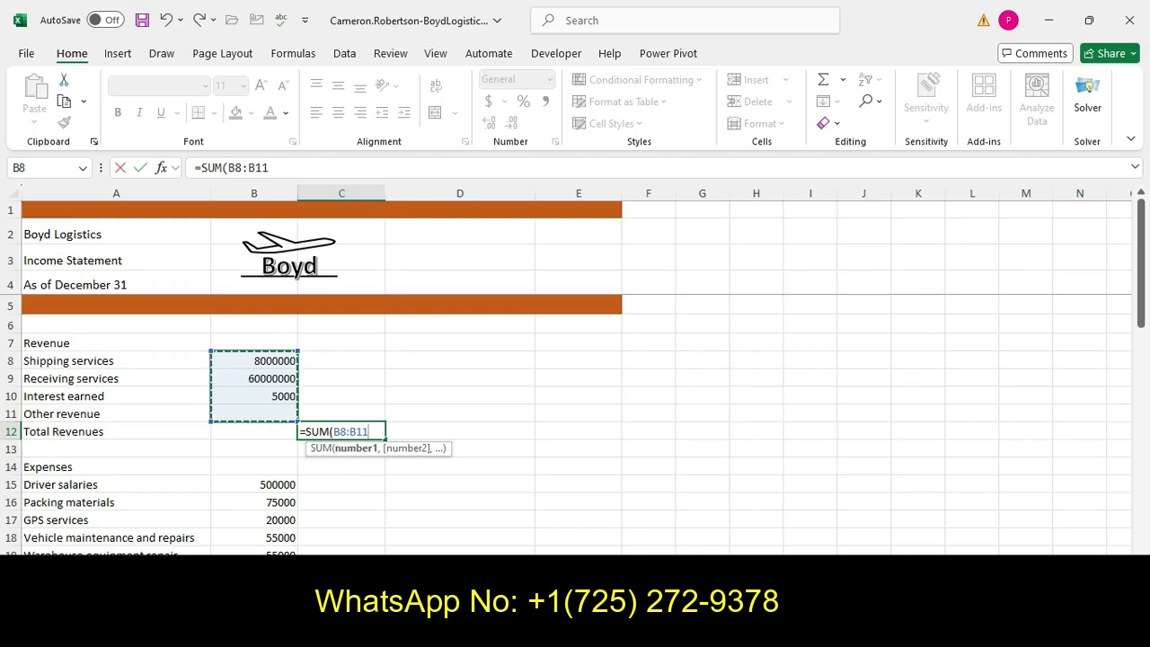
key(Return)
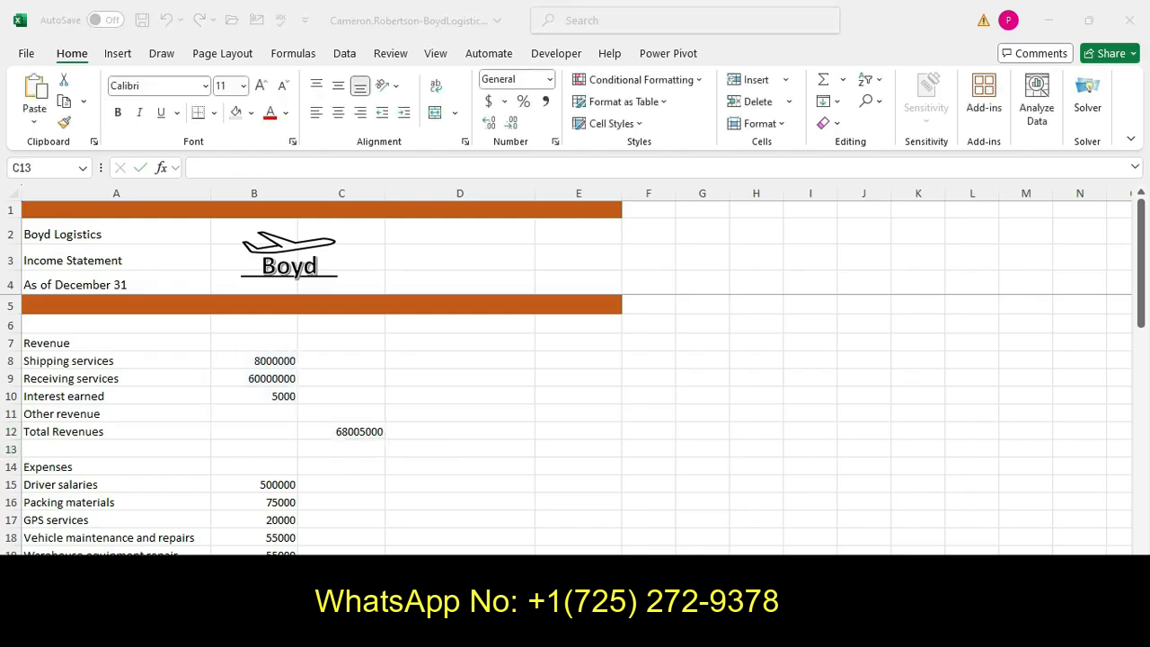
Read instruction step 6 in the assignment about deleting a zero in cell B9
key(alt+Tab)
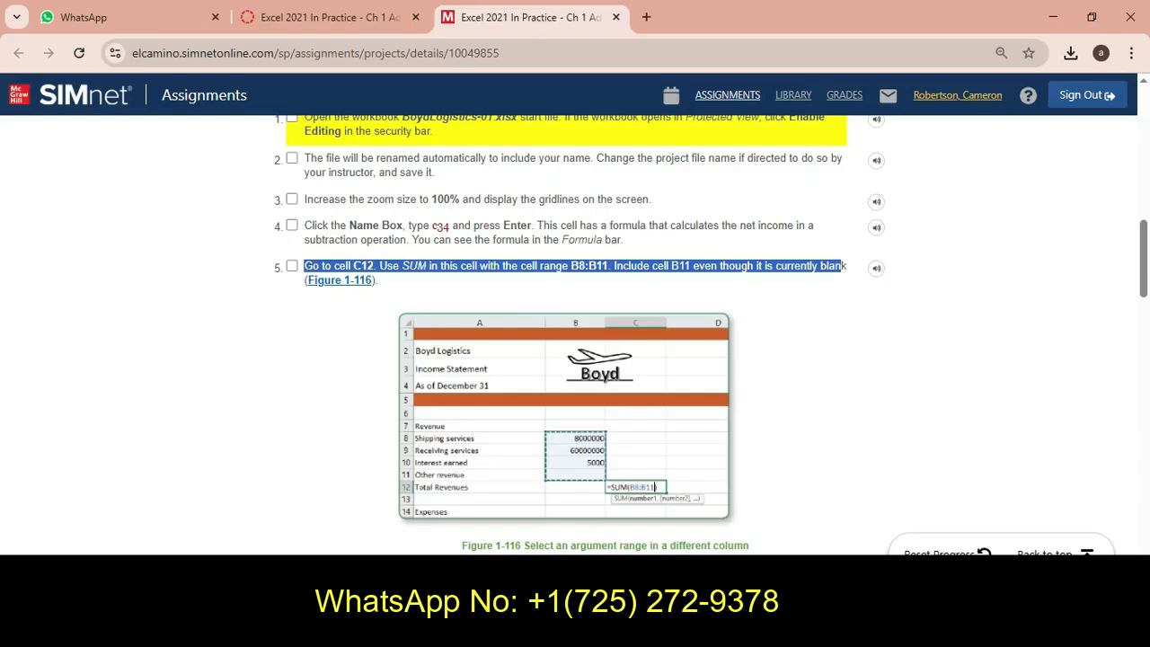
scroll(575, 332, down, 2)
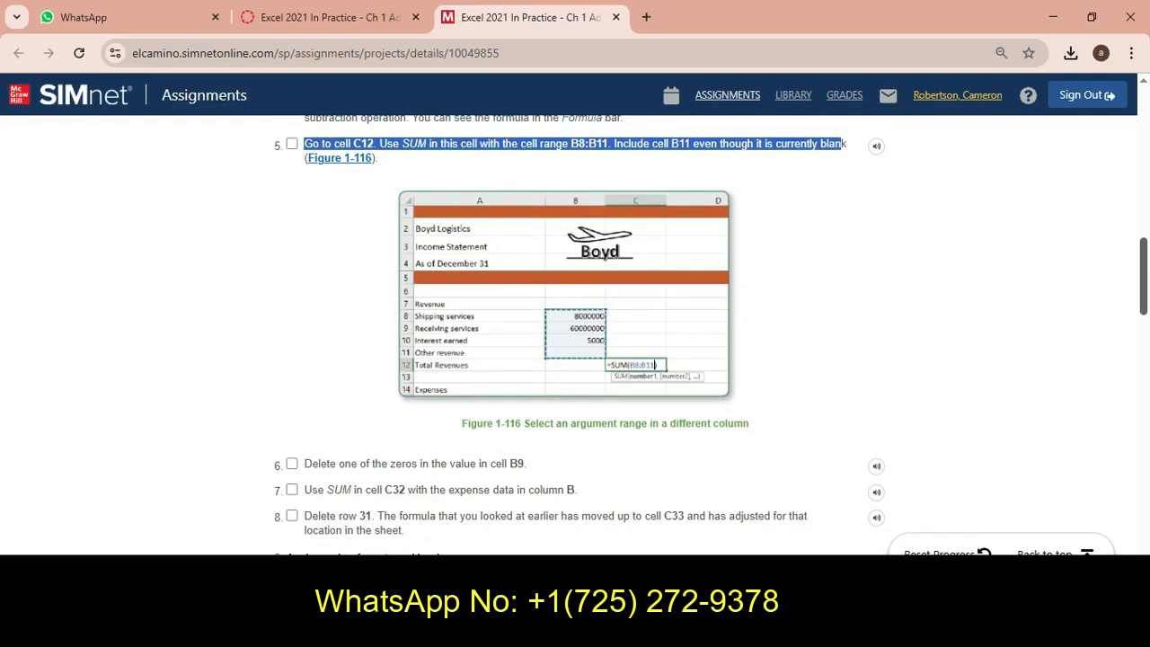
click(306, 464)
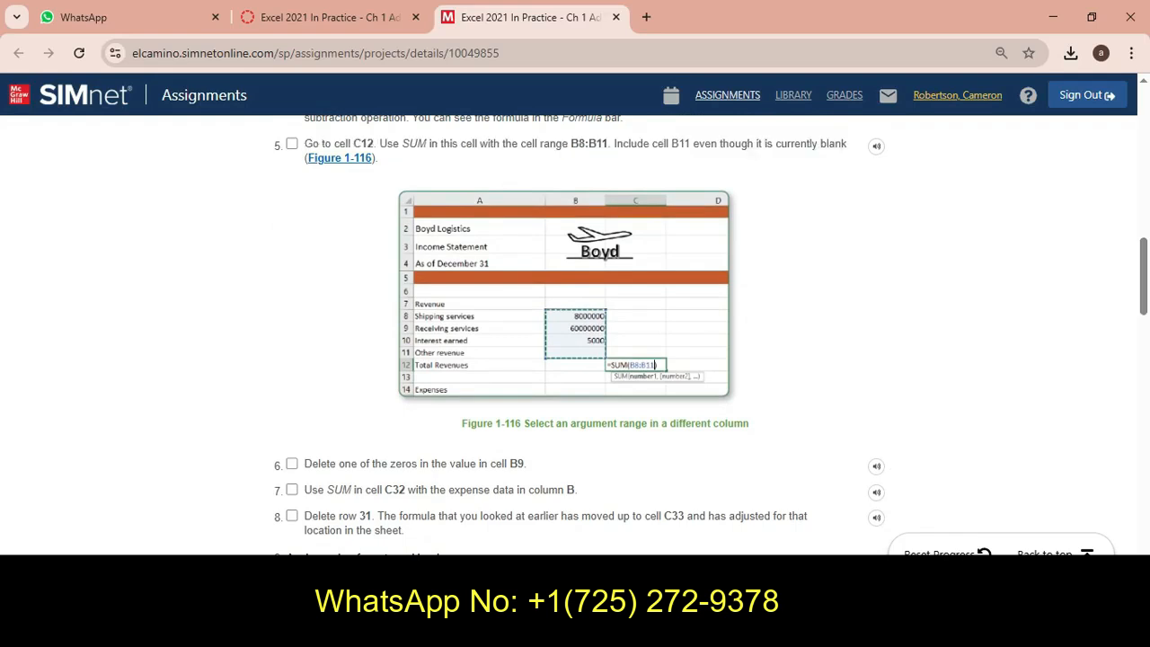
drag(305, 464, 527, 464)
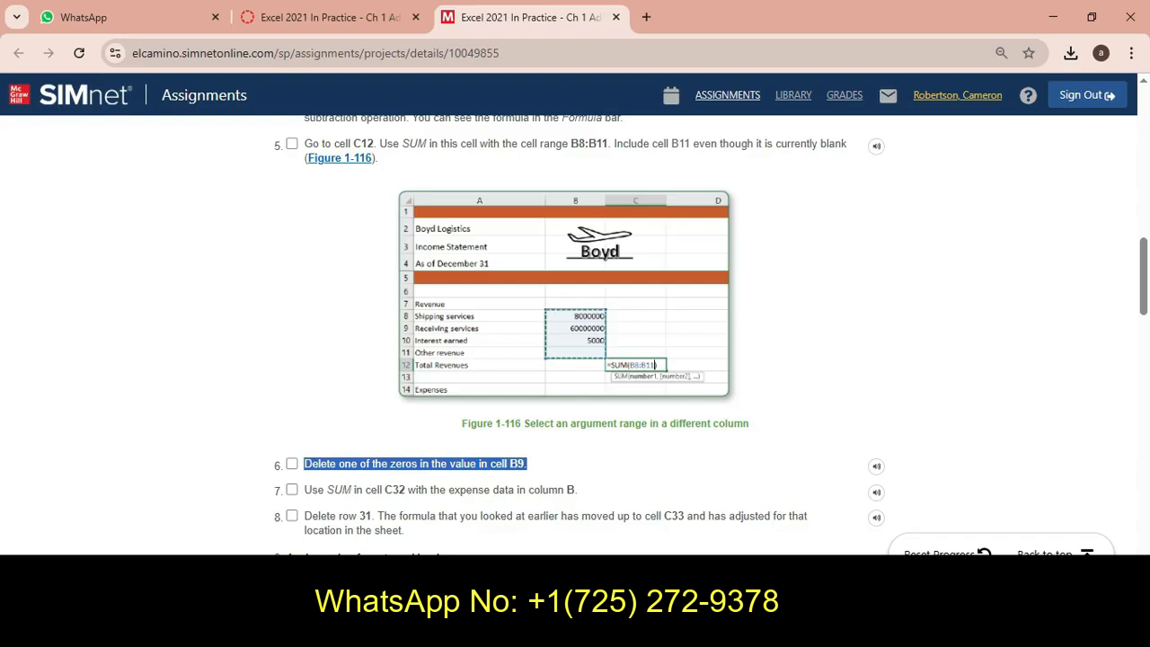
key(alt+Tab)
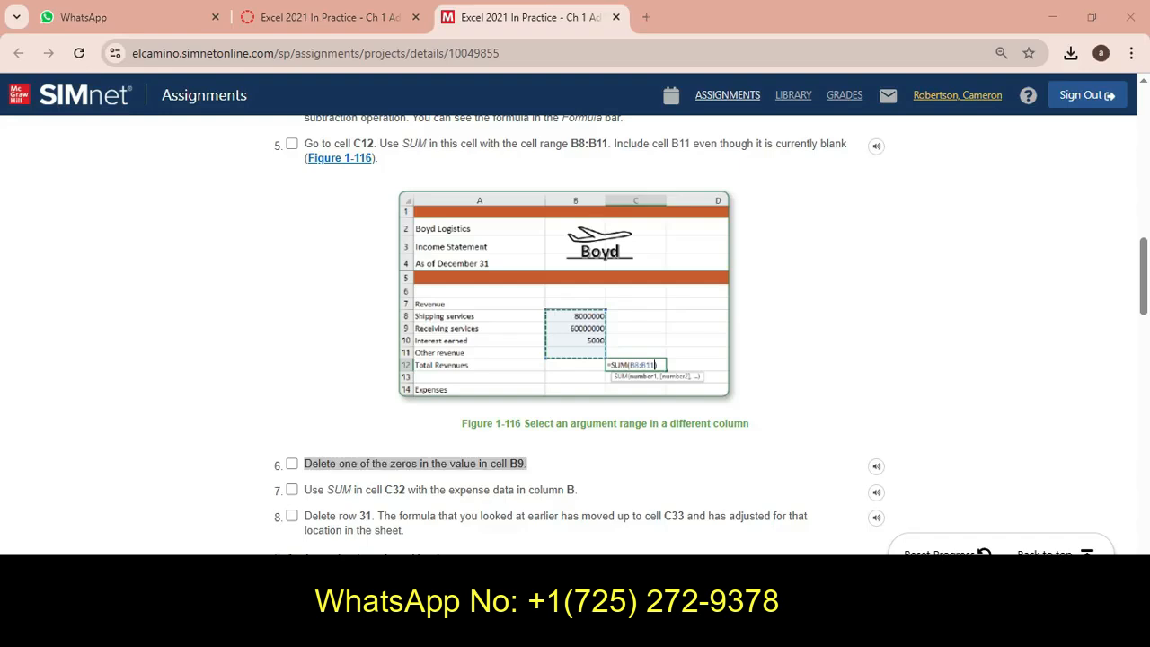
Delete one of the zeros in cell B9's value, making it 6000000
click(255, 378)
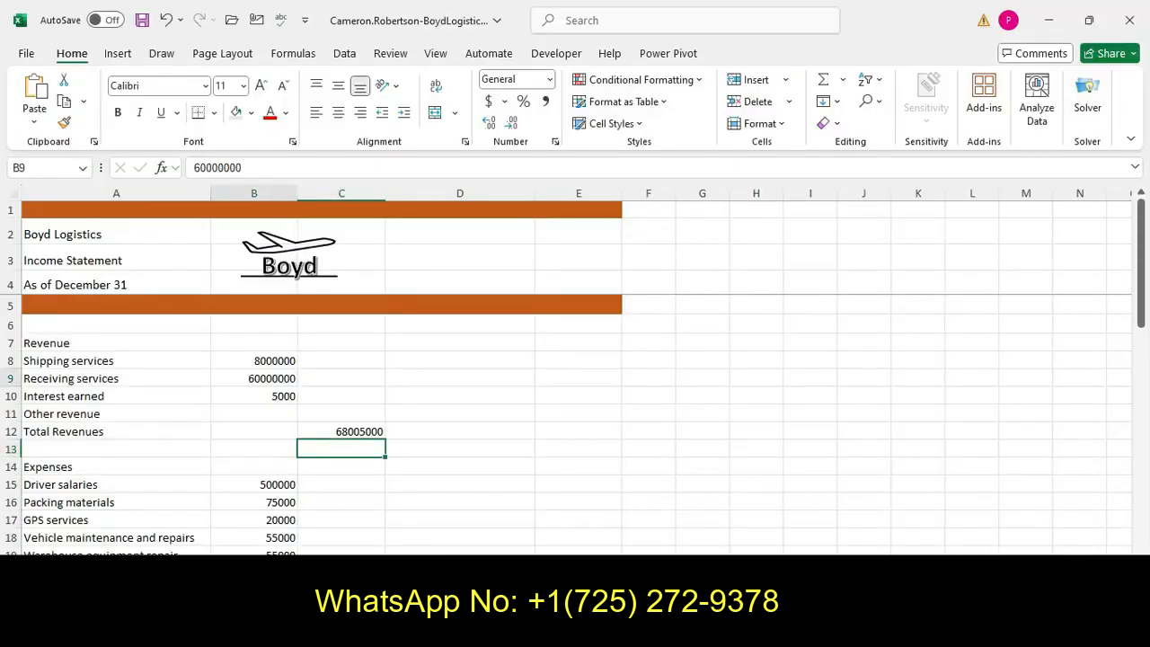
key(F2)
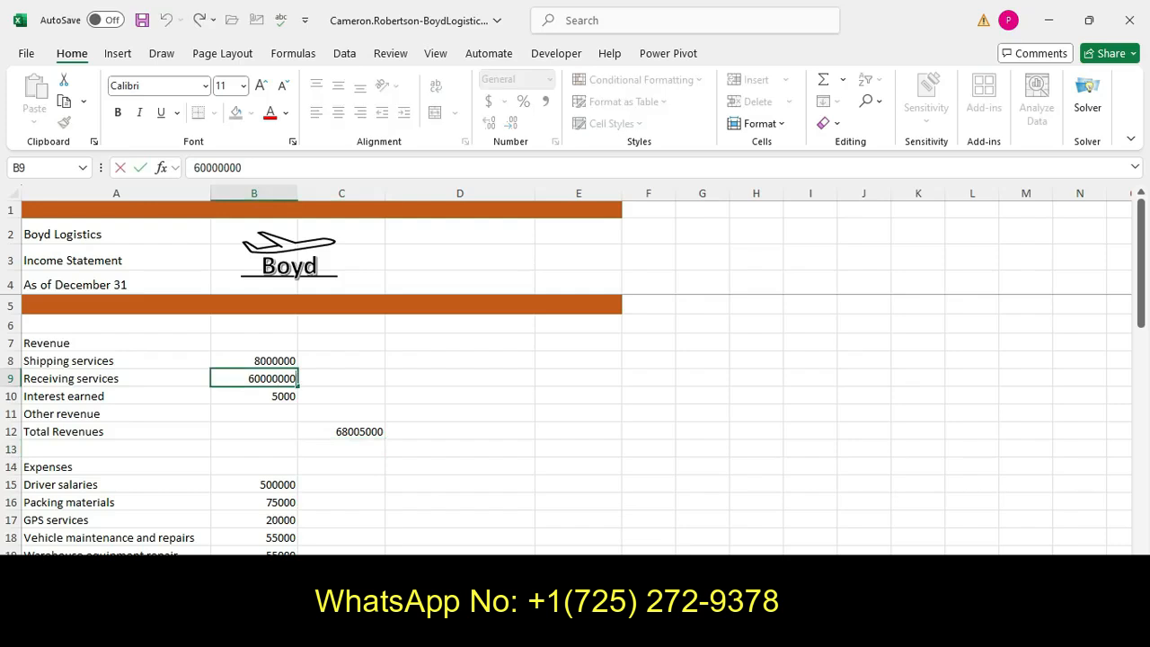
key(BackSpace)
key(Return)
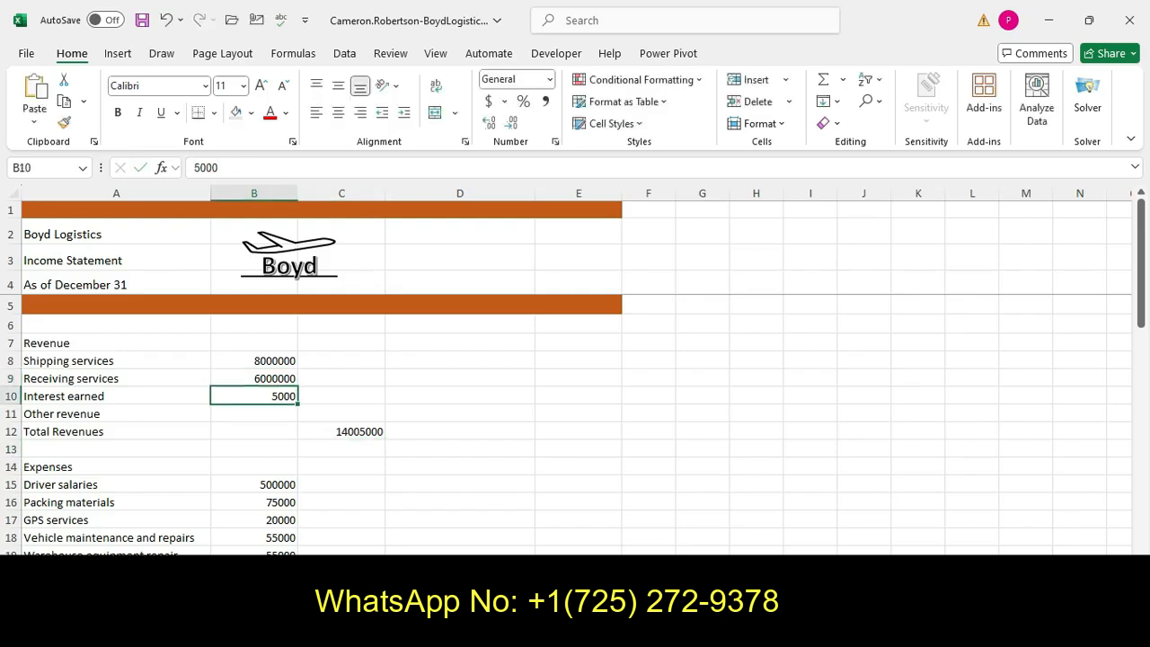
Check the C12 formula and read instruction step 7 about summing the expenses in cell C32
key(alt+Tab)
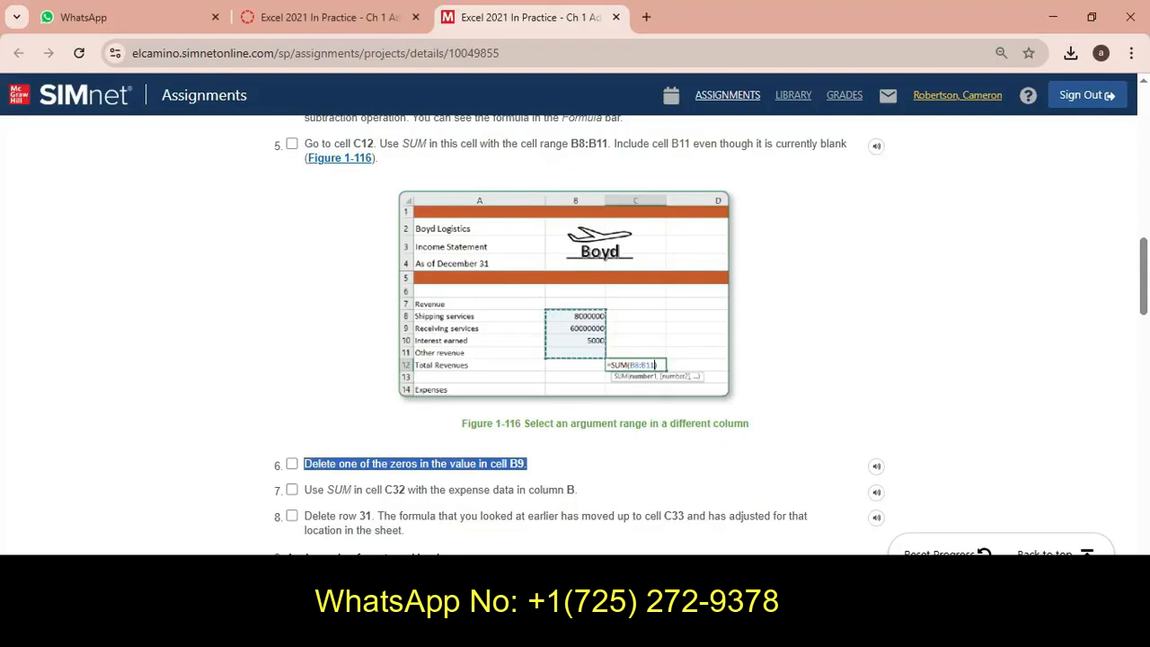
key(alt+Tab)
click(341, 431)
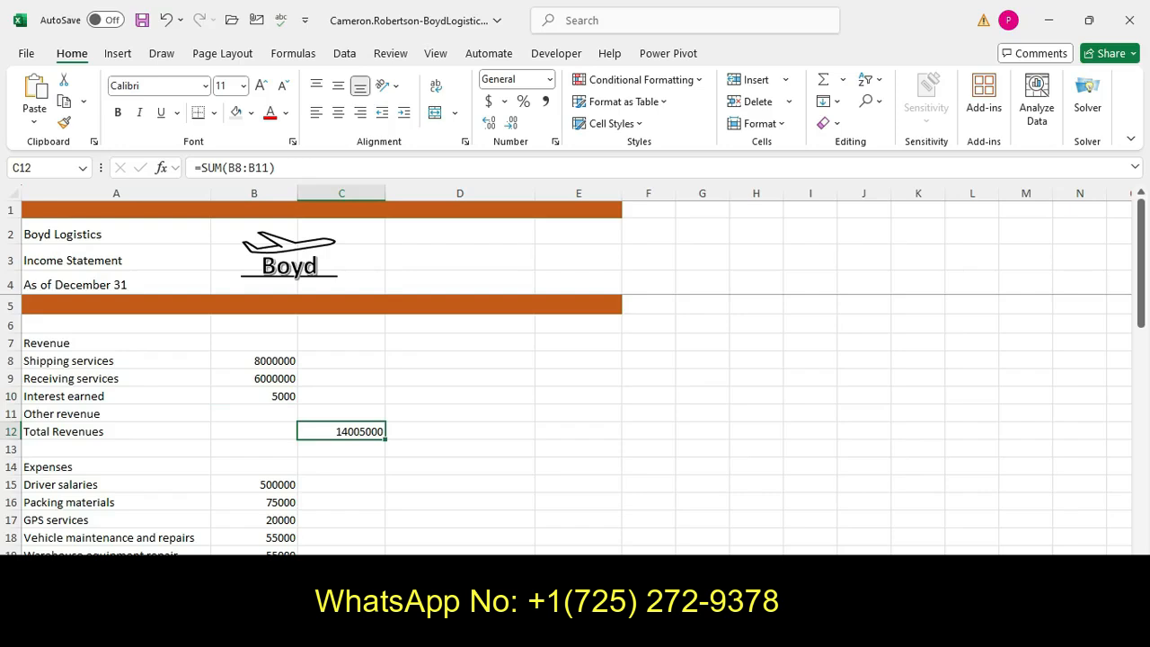
key(alt+Tab)
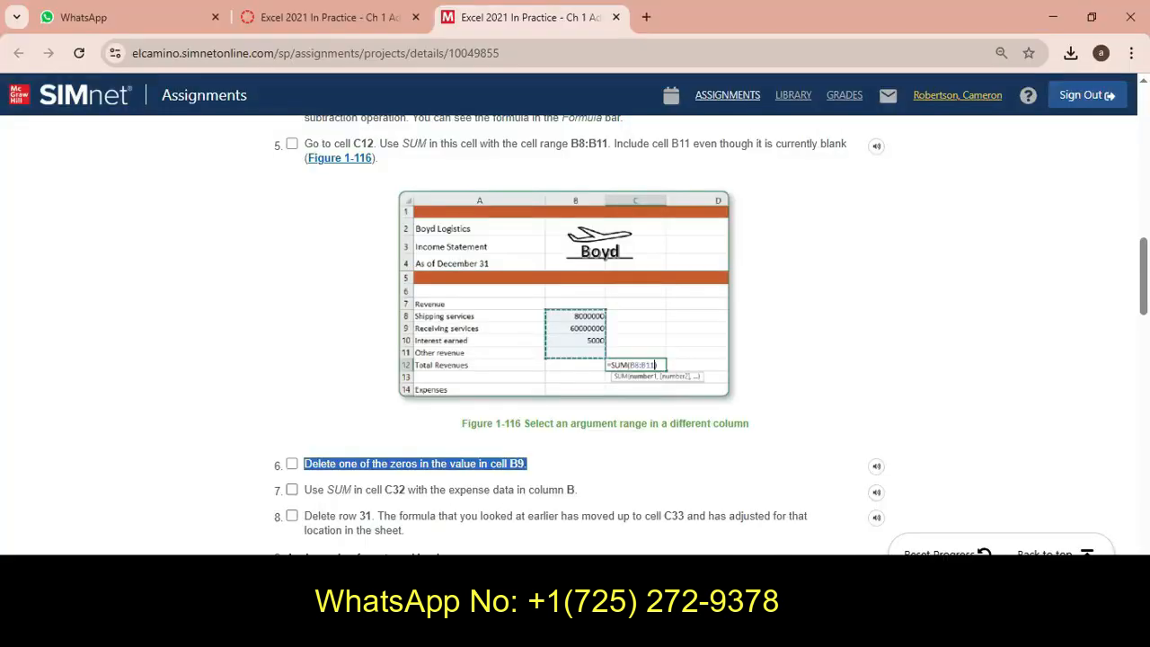
click(303, 490)
drag(304, 491, 577, 491)
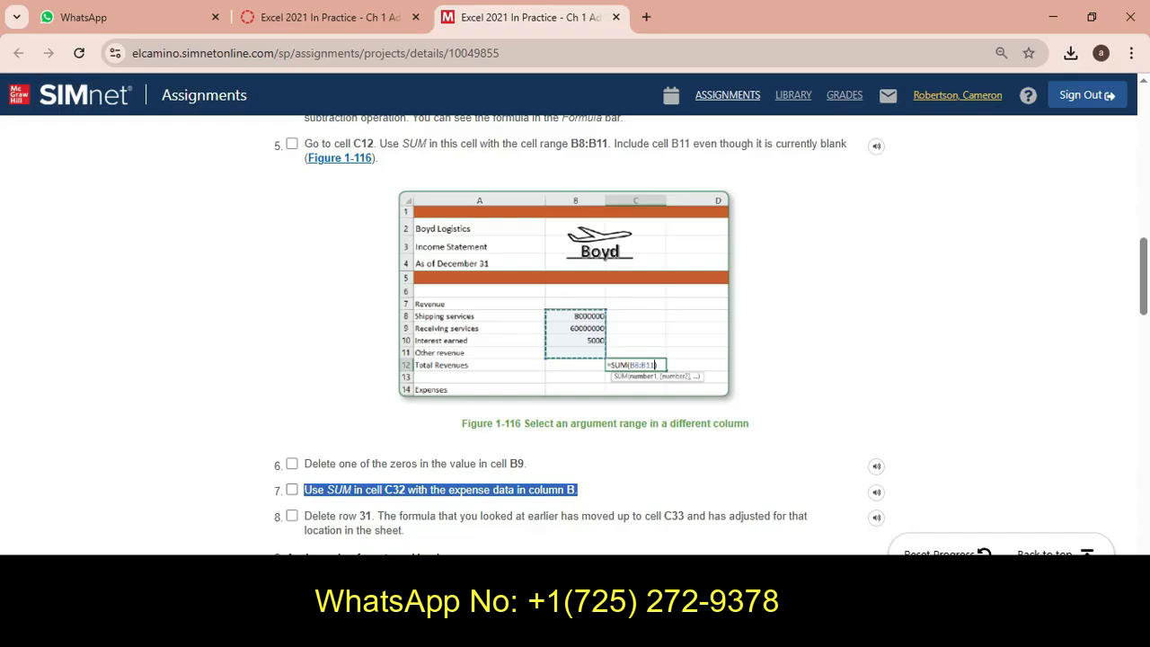
click(475, 629)
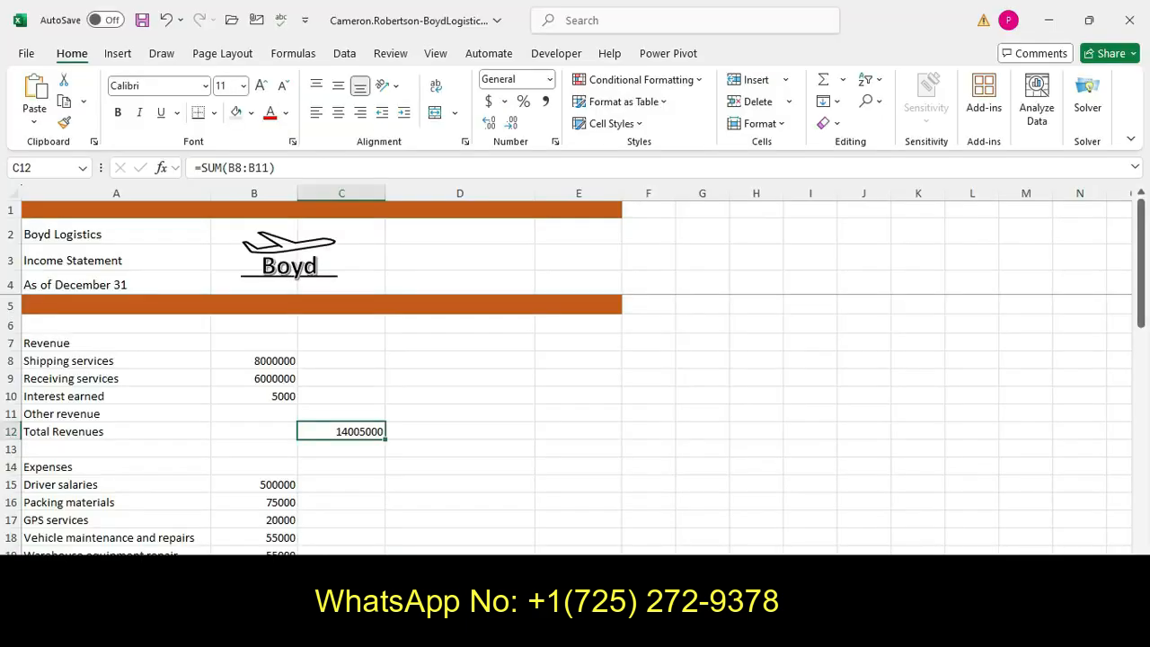
Enter a SUM formula in cell C32 that totals the expense values in B15:B30
drag(1141, 310, 1142, 472)
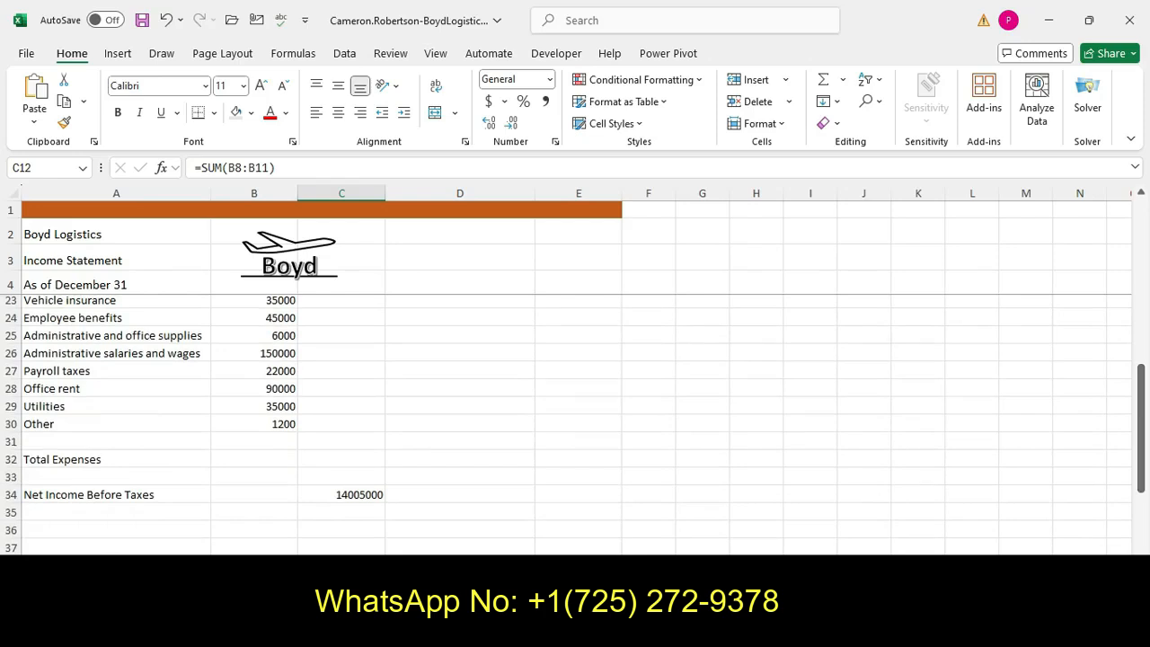
click(255, 460)
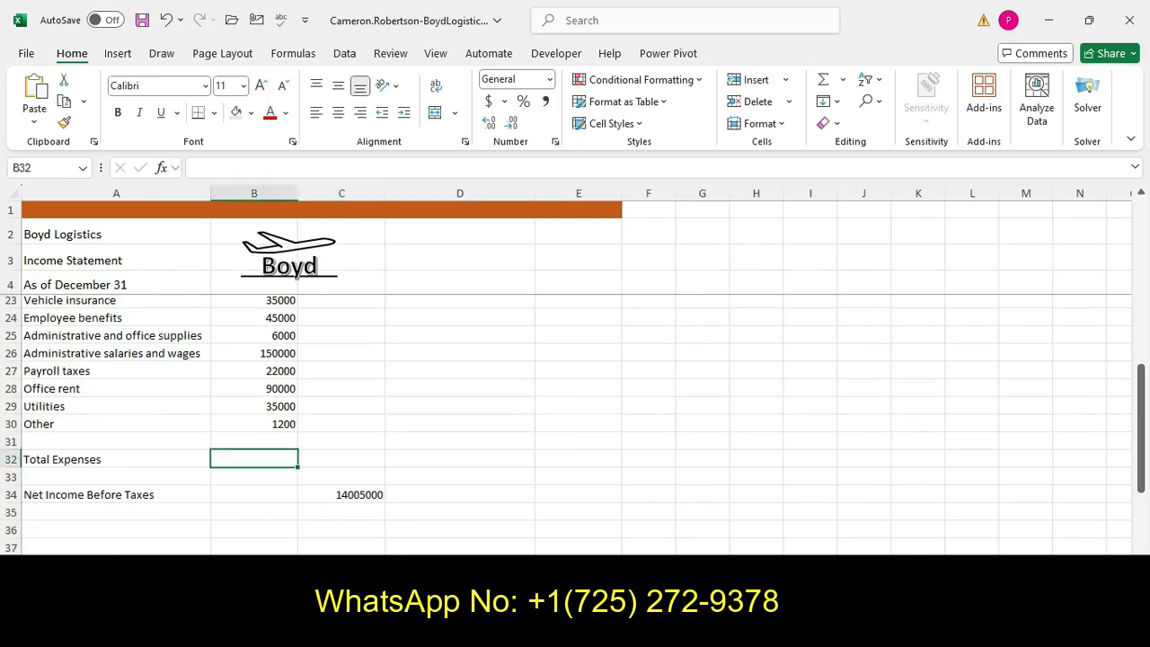
key(alt+Tab)
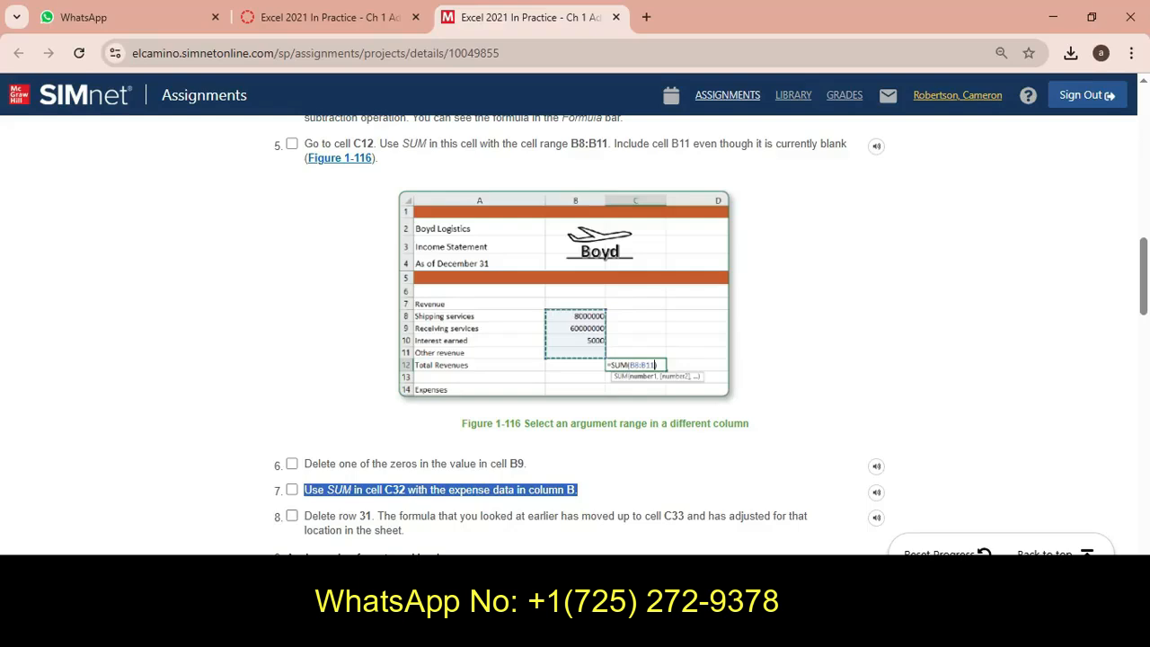
key(alt+Tab)
click(341, 460)
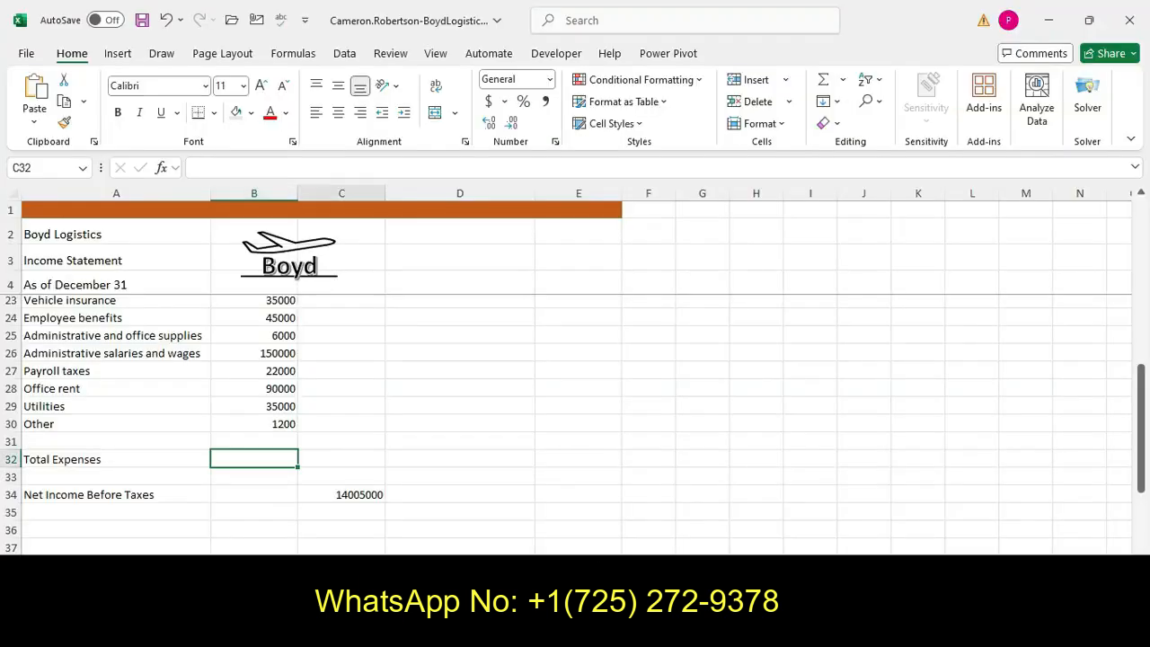
text(=sum)
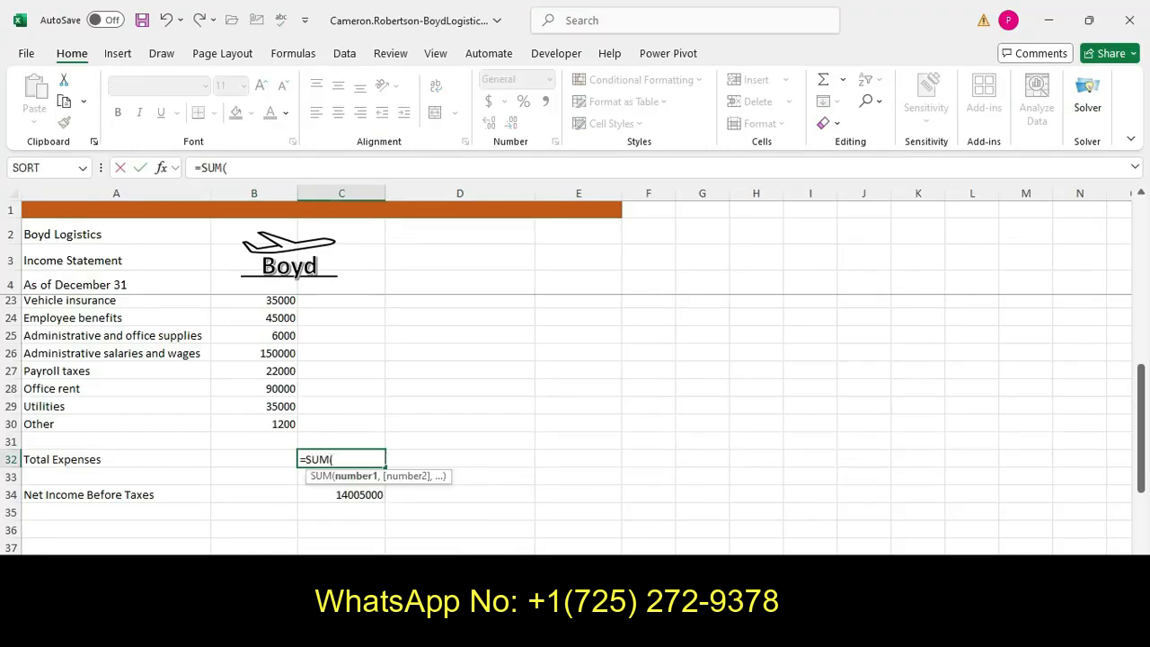
drag(1142, 453, 1141, 345)
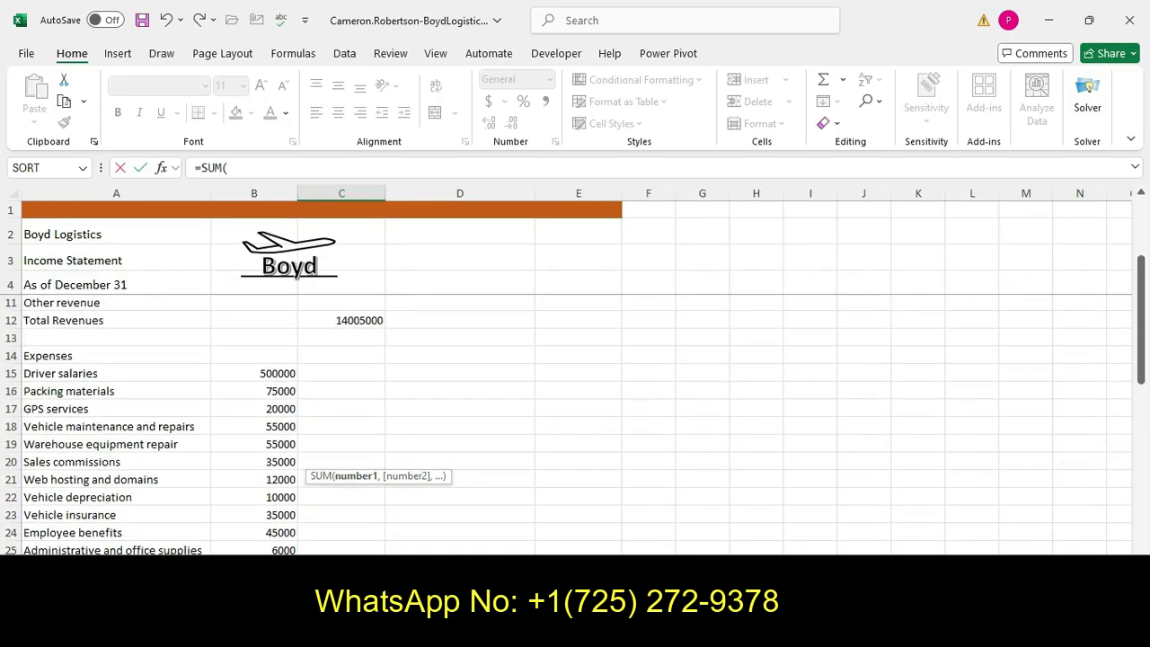
drag(253, 373, 270, 538)
key(Return)
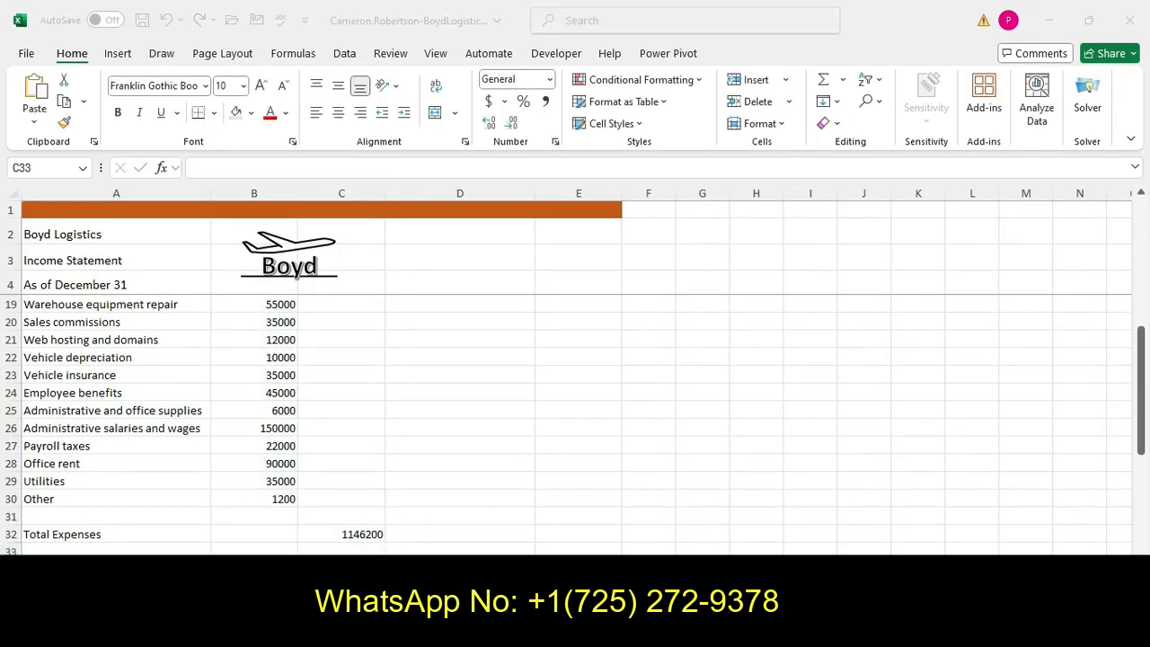
Read instruction step 8 in the assignment about deleting row 31
key(alt+Tab)
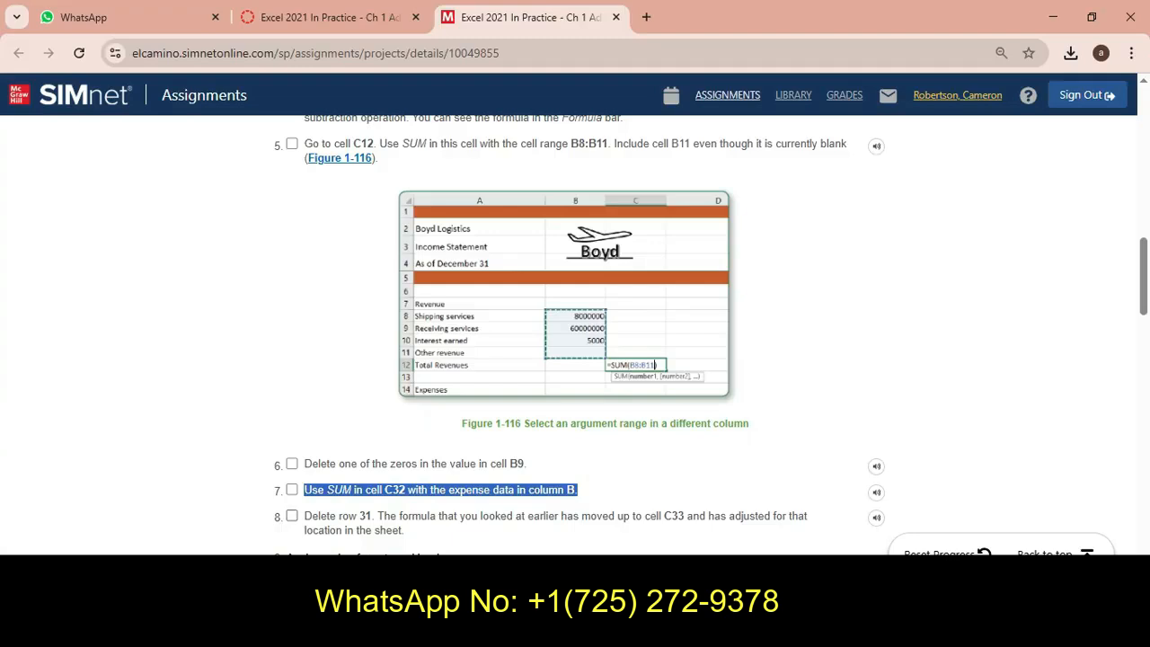
drag(304, 516, 406, 531)
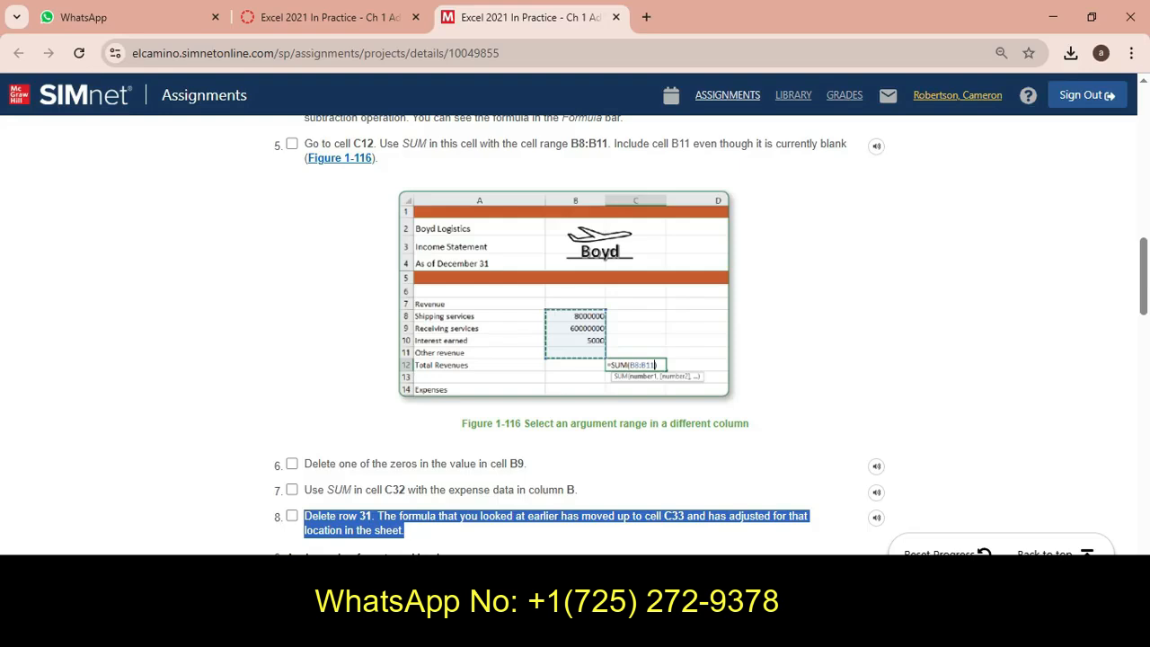
key(alt+Tab)
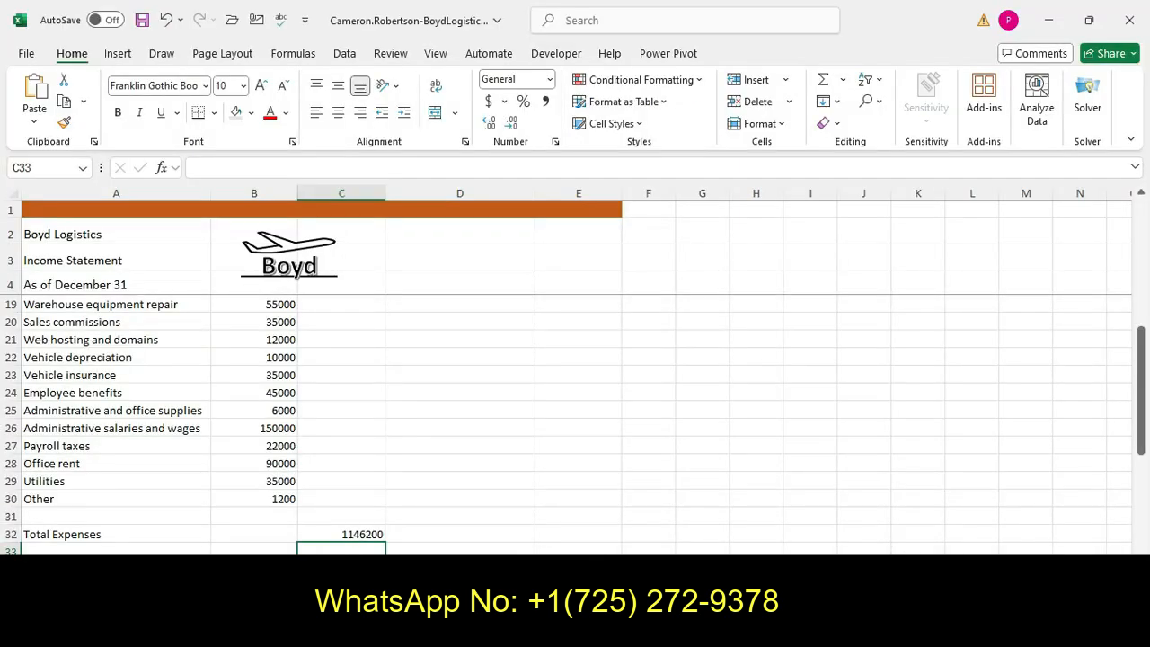
Delete row 31 of the worksheet, checking instruction step 8 in the assignment
click(11, 516)
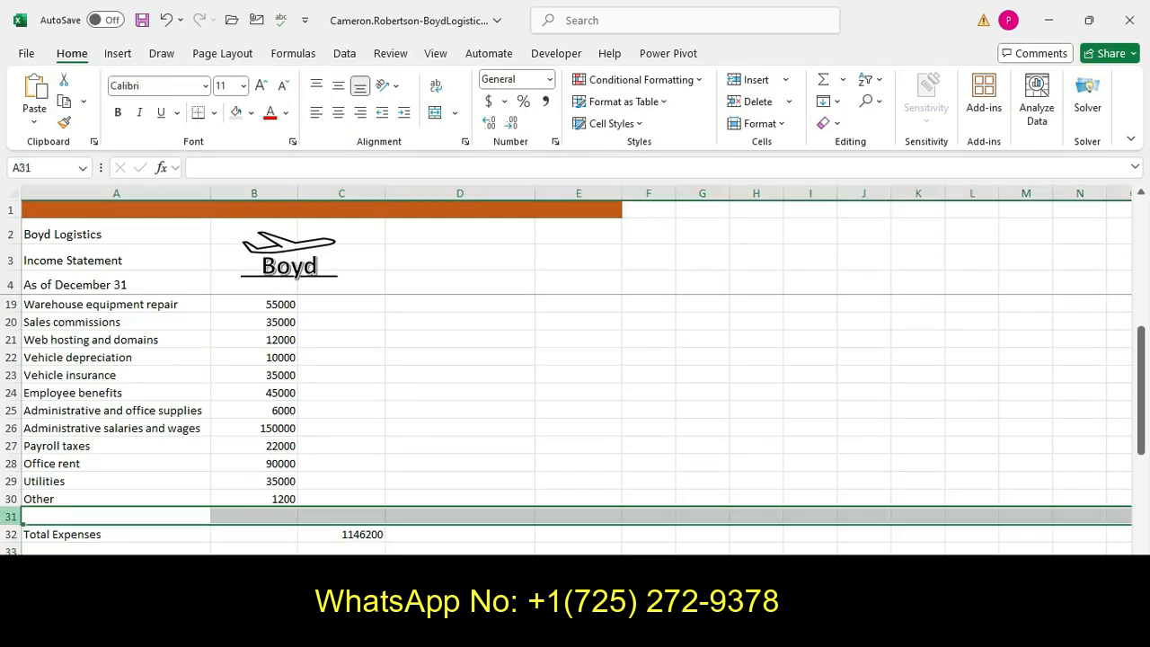
click(755, 100)
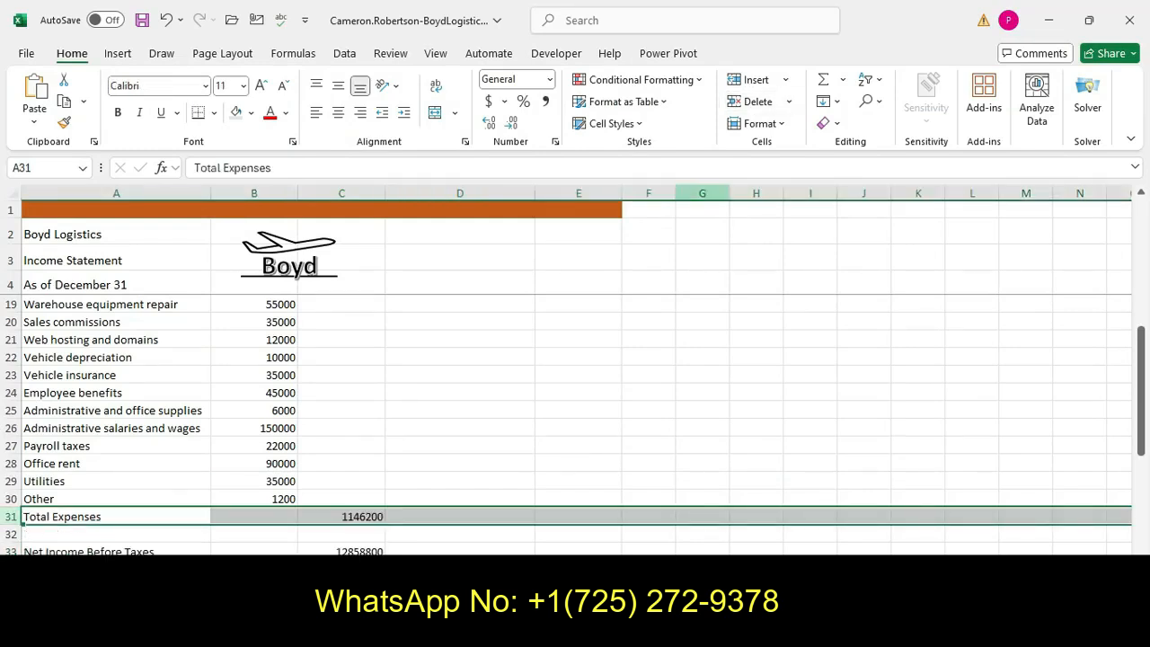
key(alt+Tab)
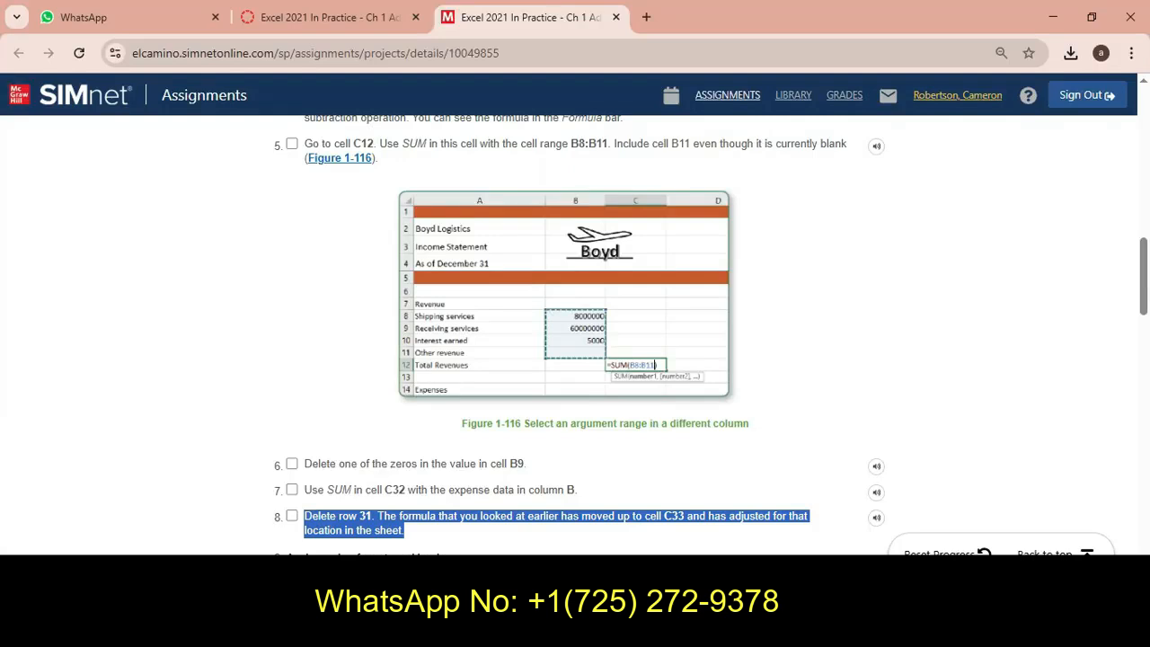
key(alt+Tab)
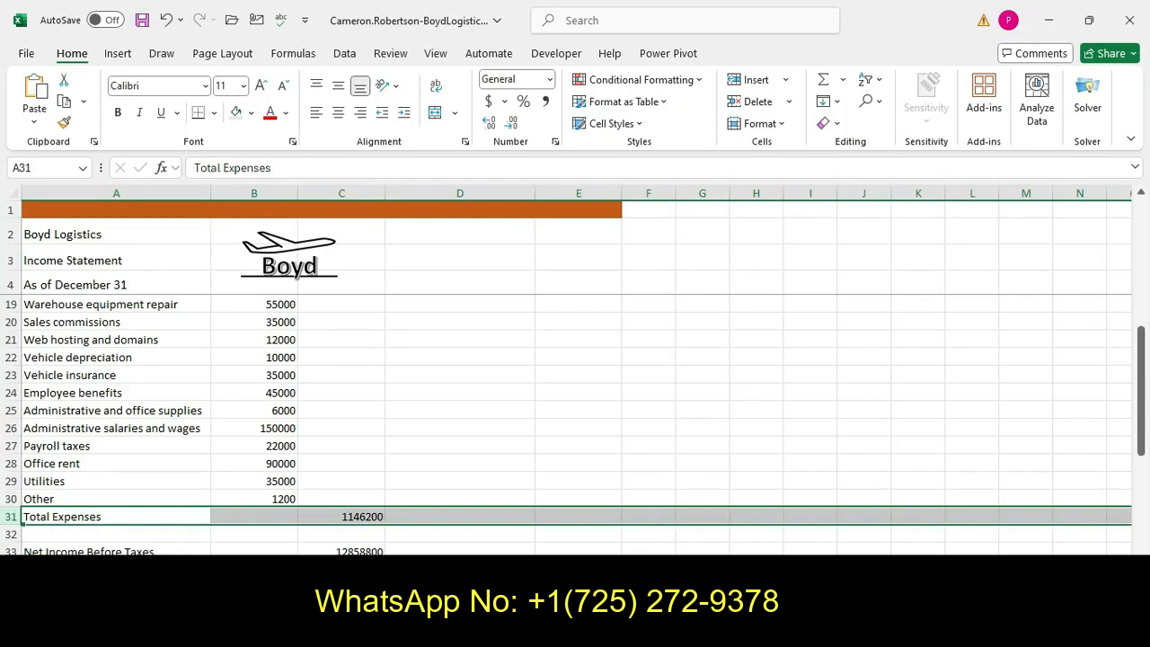
Inspect the adjusted formula in cell C33 and switch back to the assignment instructions
click(341, 550)
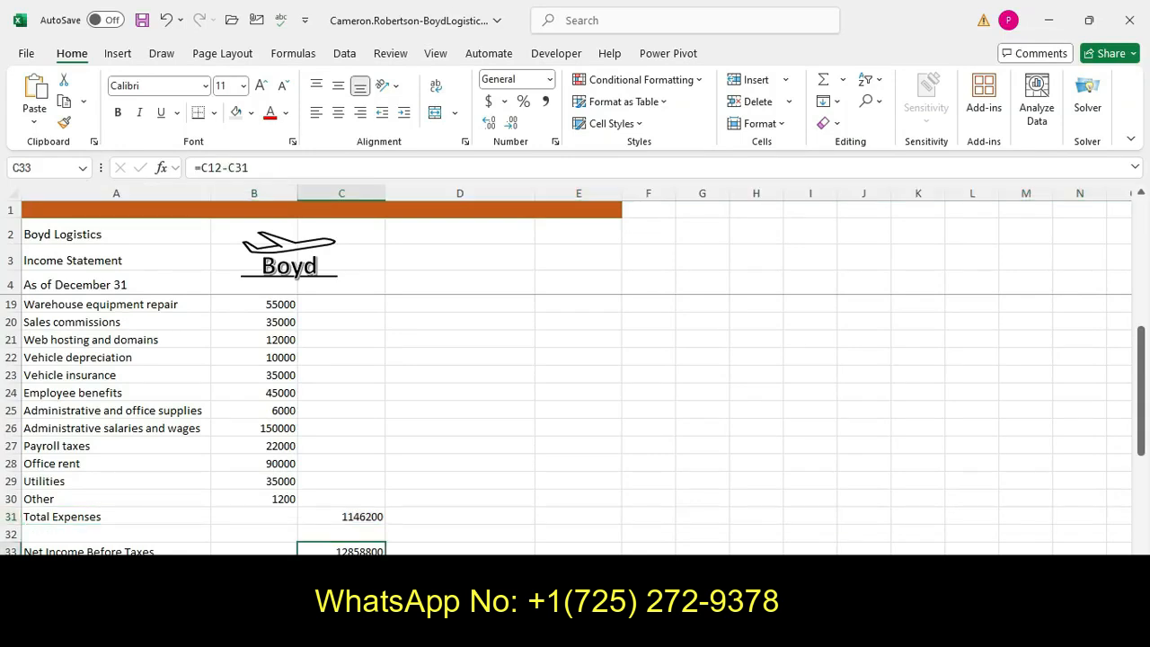
key(F2)
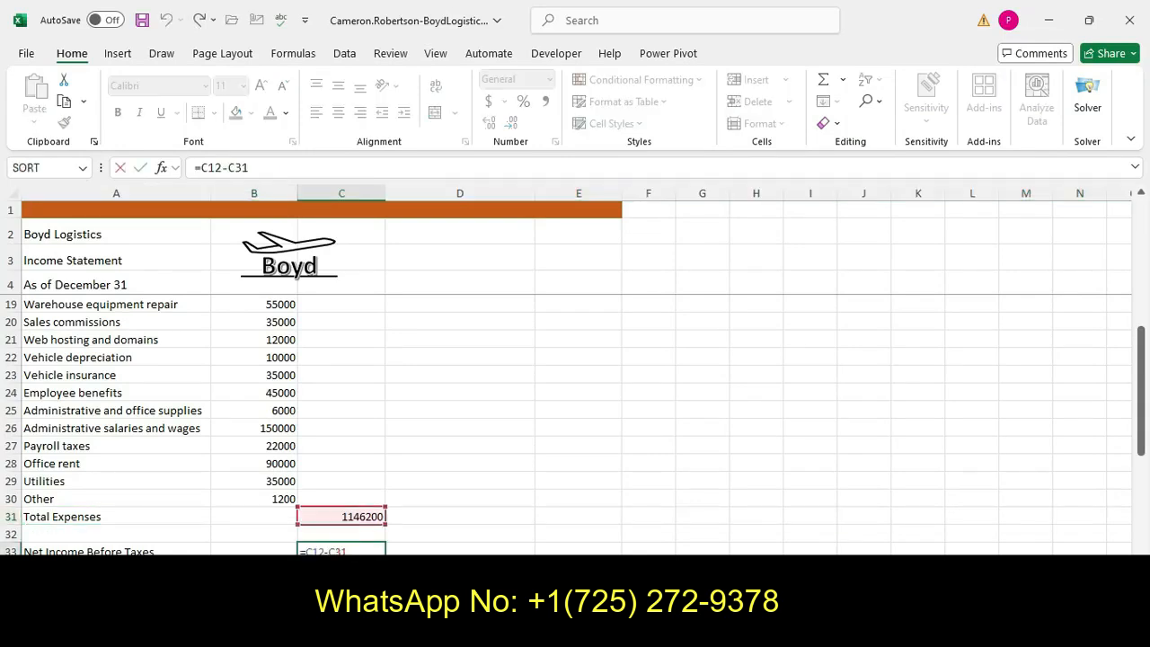
key(Return)
key(alt+Tab)
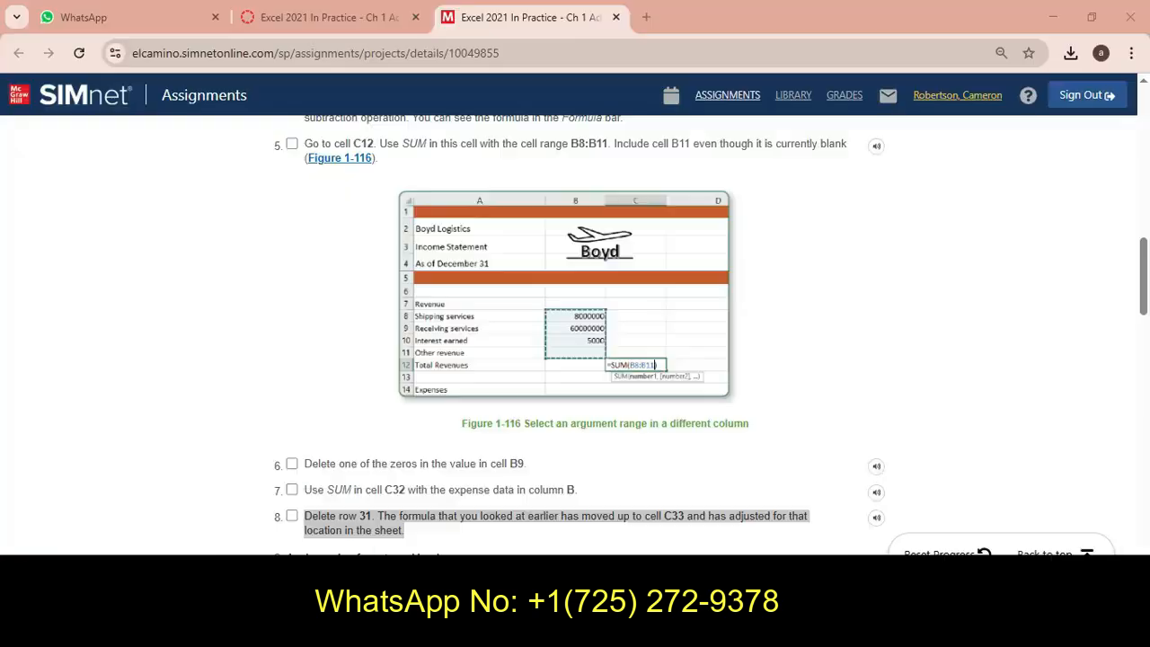